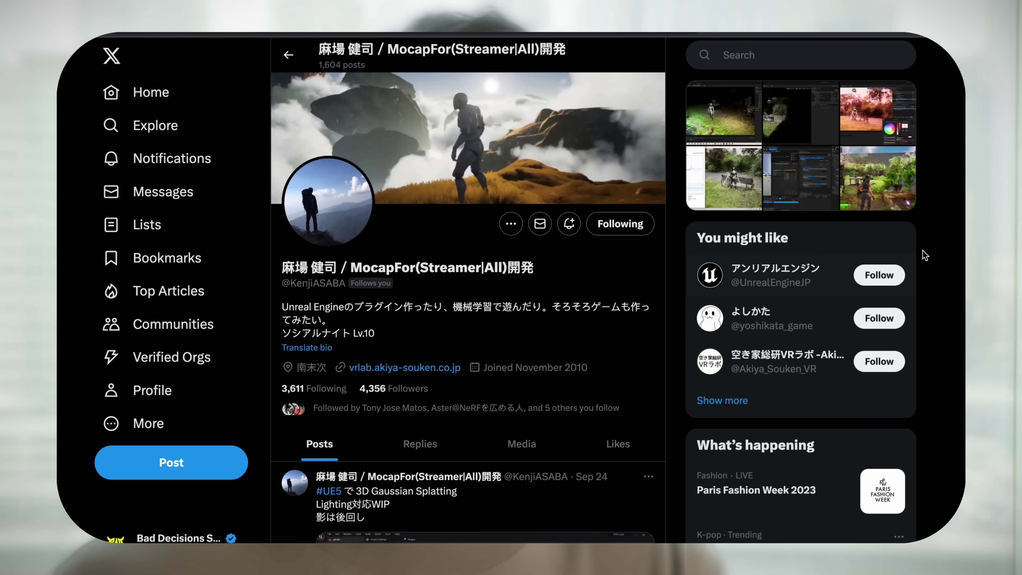
Step: Look through the plugin developer's UE5 Gaussian Splatting posts and open the 3D Gaussians Plugin page in the Epic Games marketplace
scroll(662, 336, down, 8)
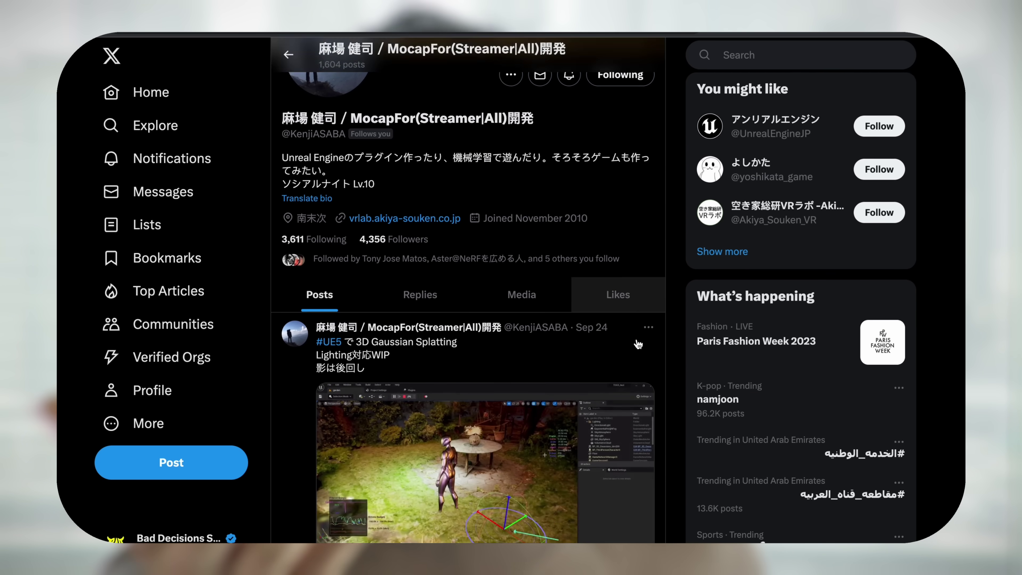
scroll(665, 343, down, 1)
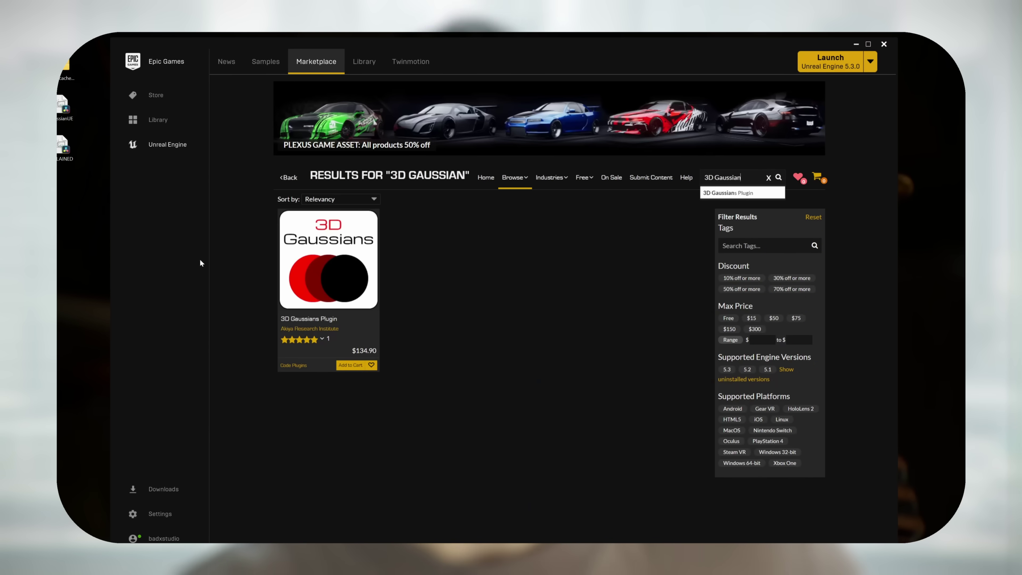
click(345, 269)
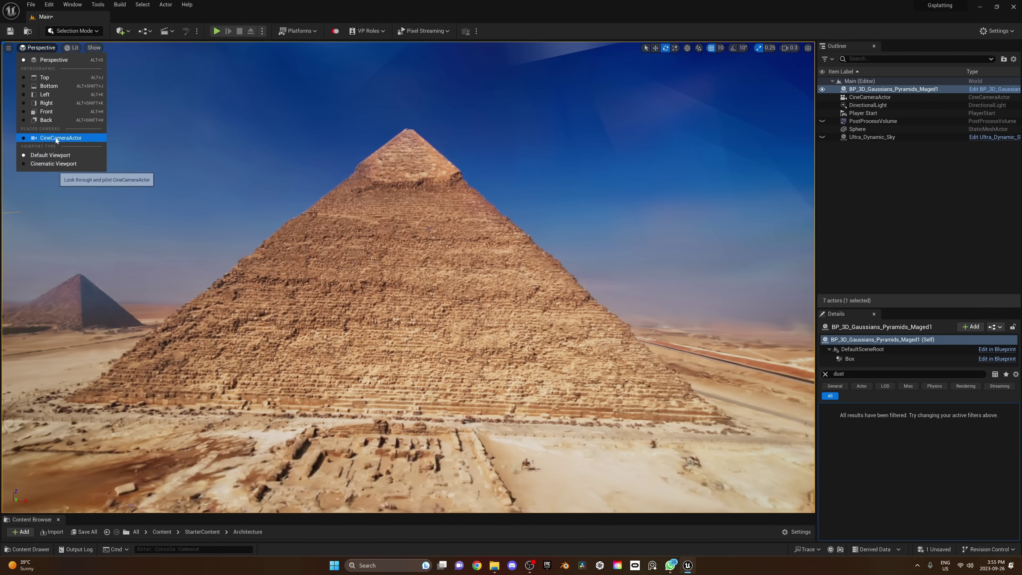
Step: Switch the Unreal Engine viewport to look through the CineCameraActor
click(55, 137)
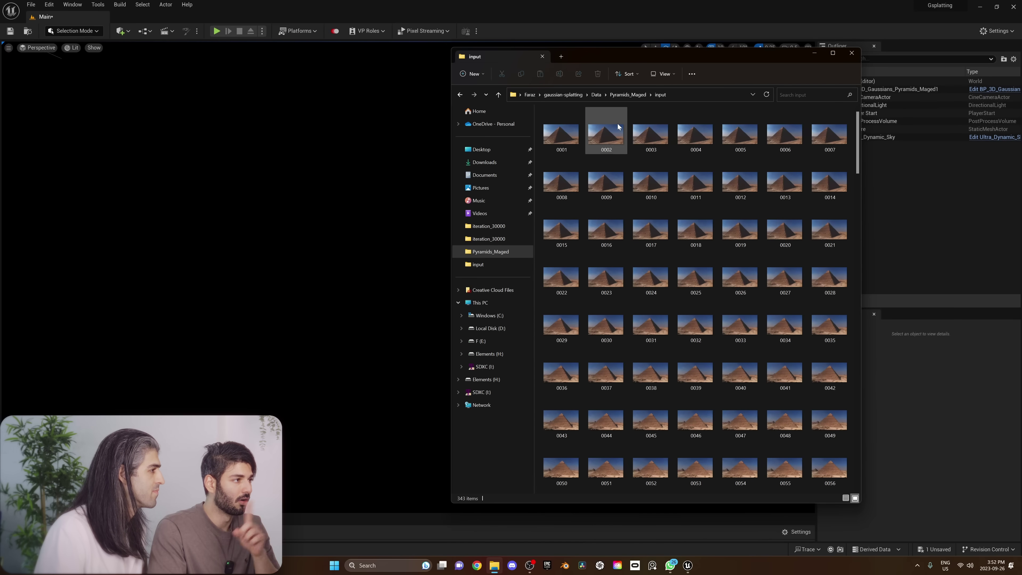
Step: Open image 0001 of the Pyramids_Maged input folder in djv and view the pyramid image sequence
right_click(558, 132)
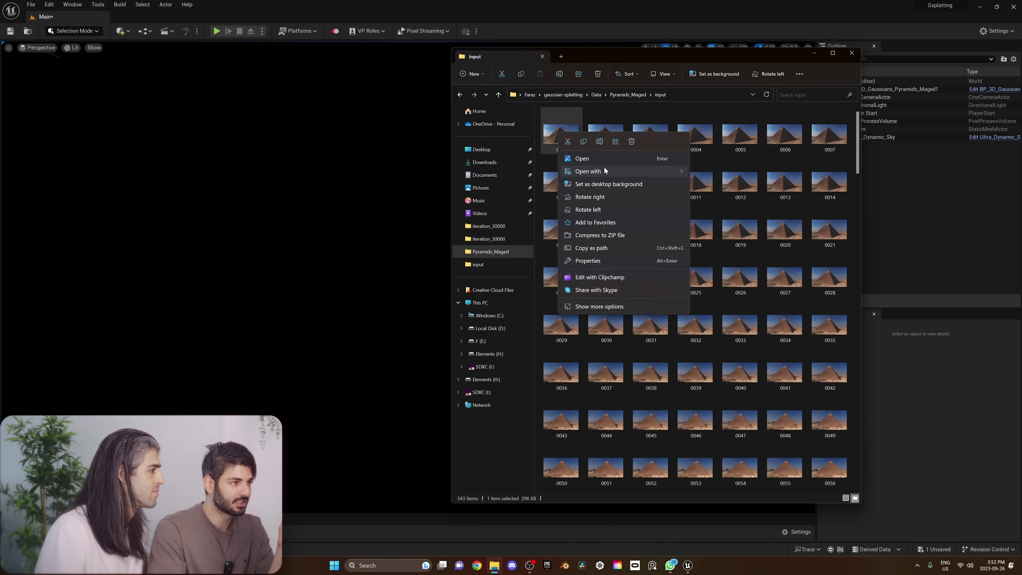
mouse_move(603, 171)
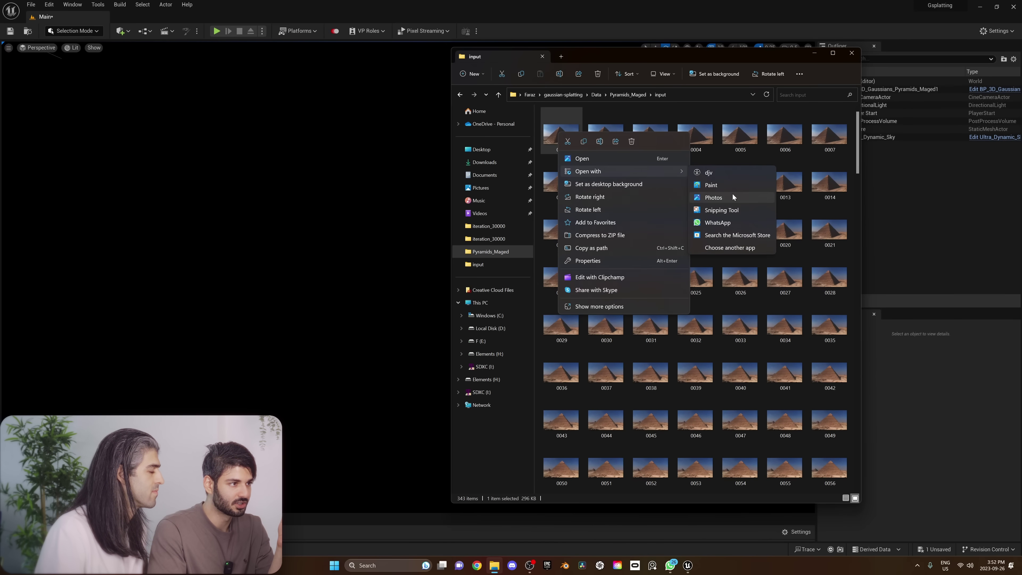
click(728, 173)
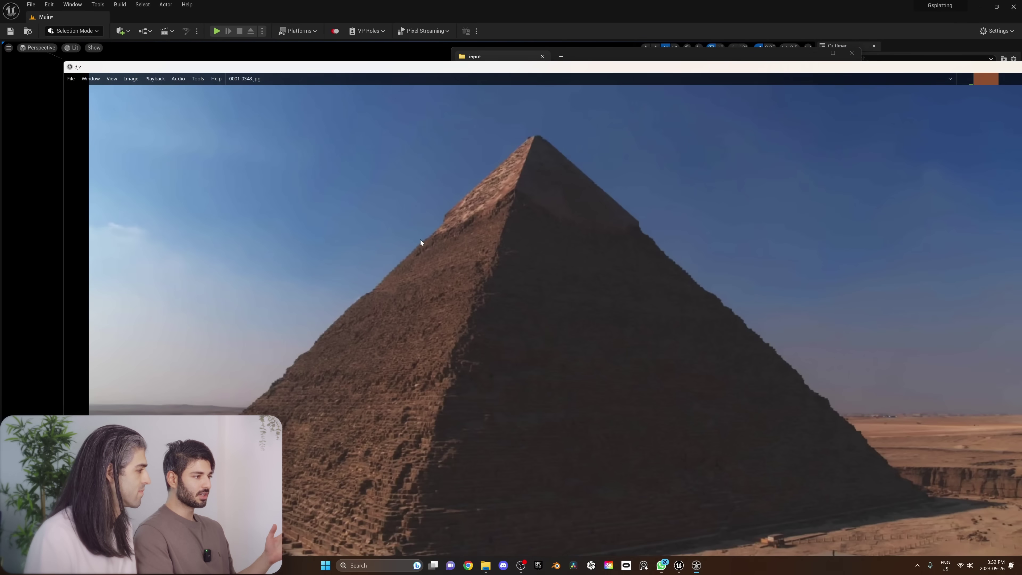
drag(823, 67, 751, 25)
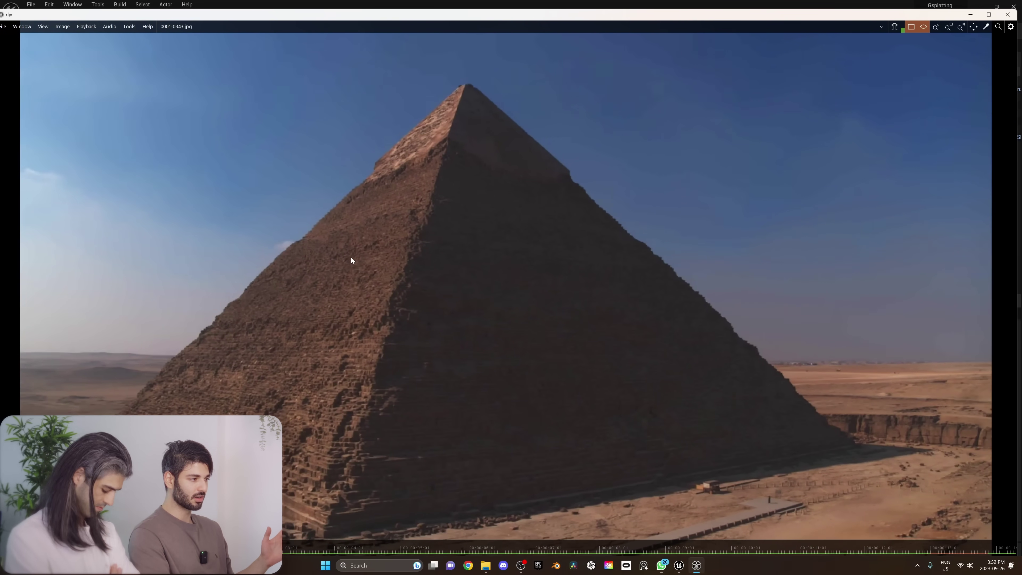
scroll(352, 257, down, 2)
scroll(351, 259, up, 1)
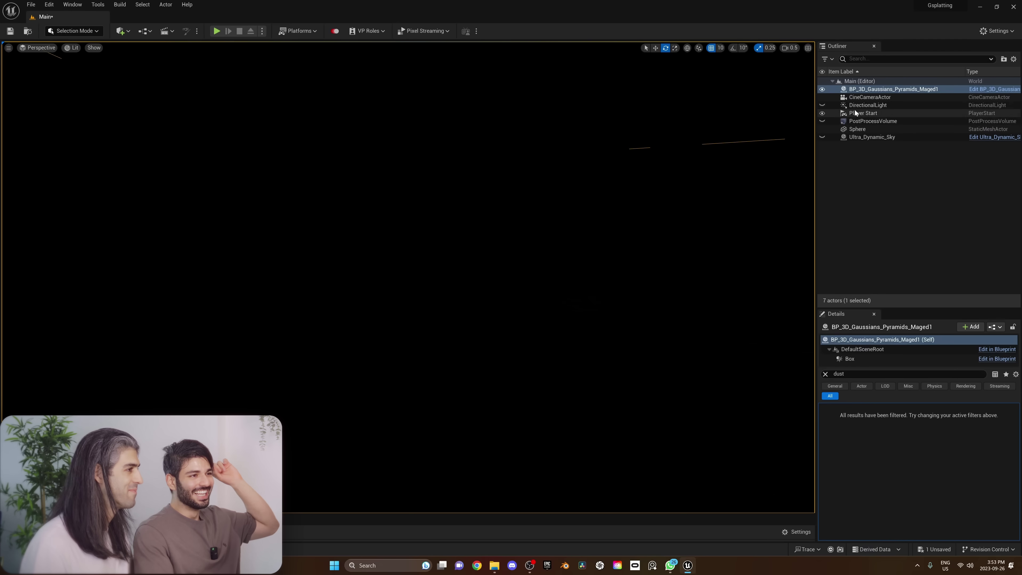
Step: Make the DirectionalLight visible in Unreal Engine and inspect the pyramid splat from several angles
click(822, 105)
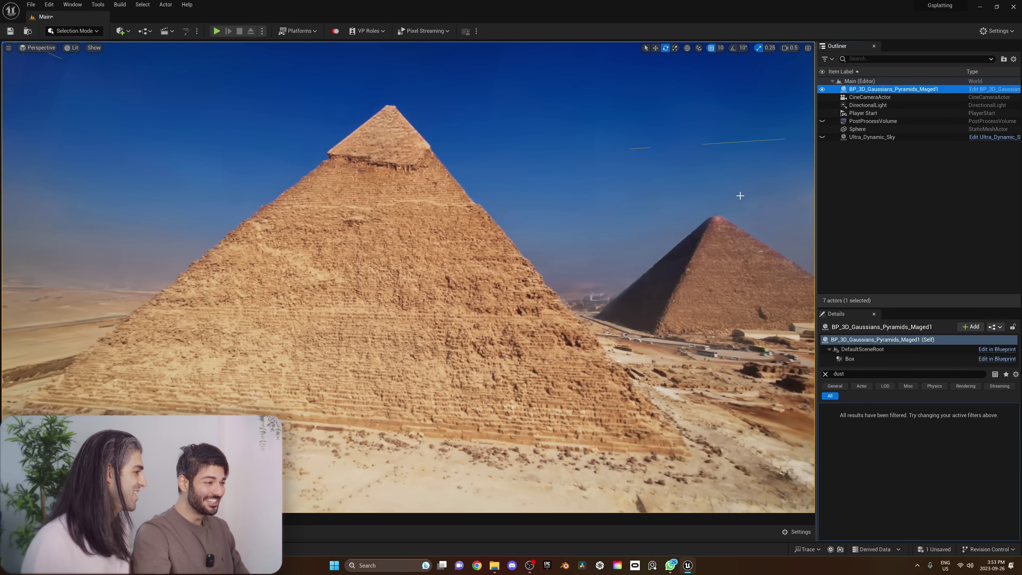
key(d)
right_drag(553, 288, 408, 342)
key(a)
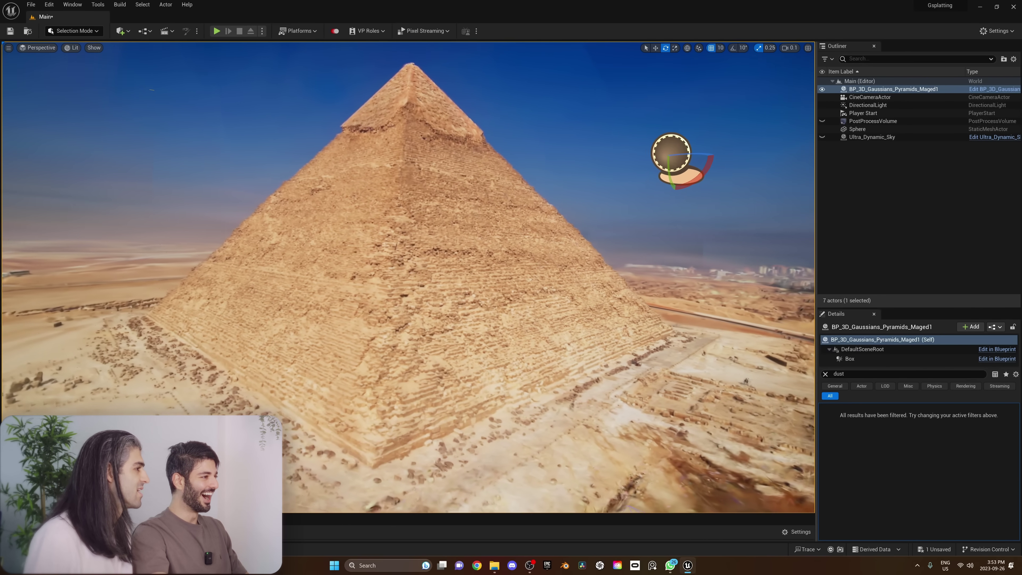
right_drag(754, 136, 770, 116)
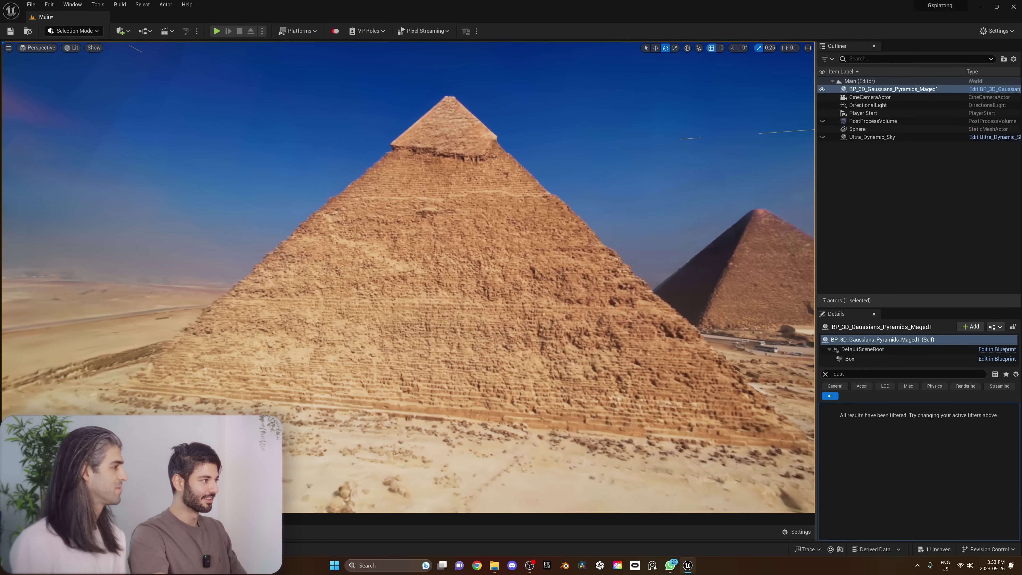
key(w)
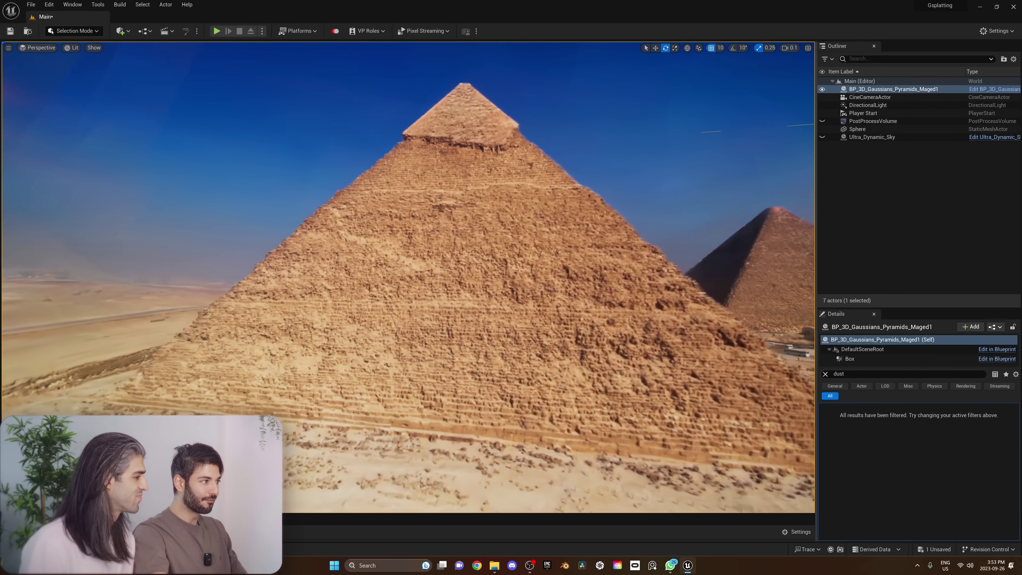
key(w)
right_drag(408, 277, 568, 296)
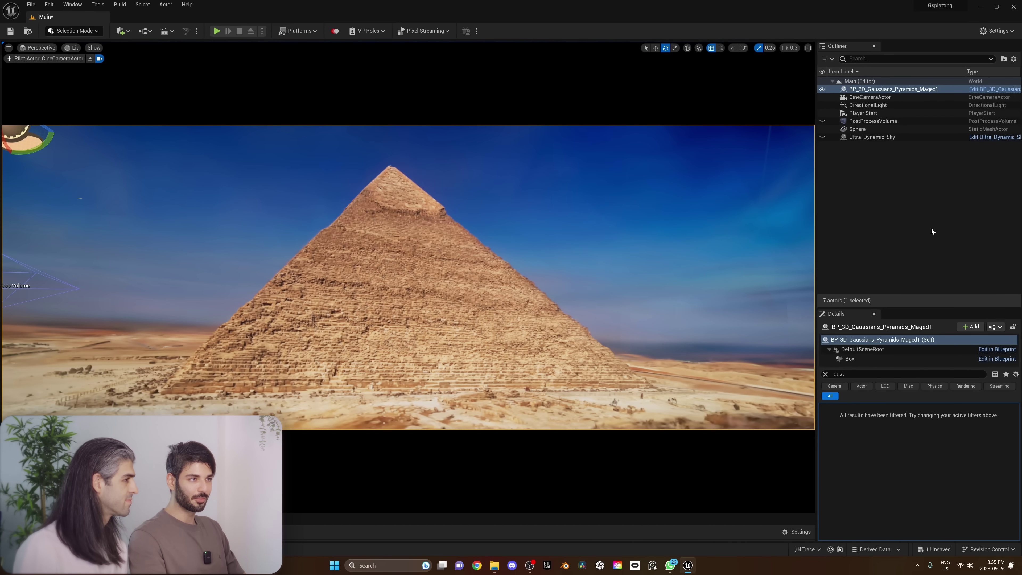
Step: Show the PostProcessVolume, toggling its visibility off and on to compare its effect on the pyramid
click(822, 121)
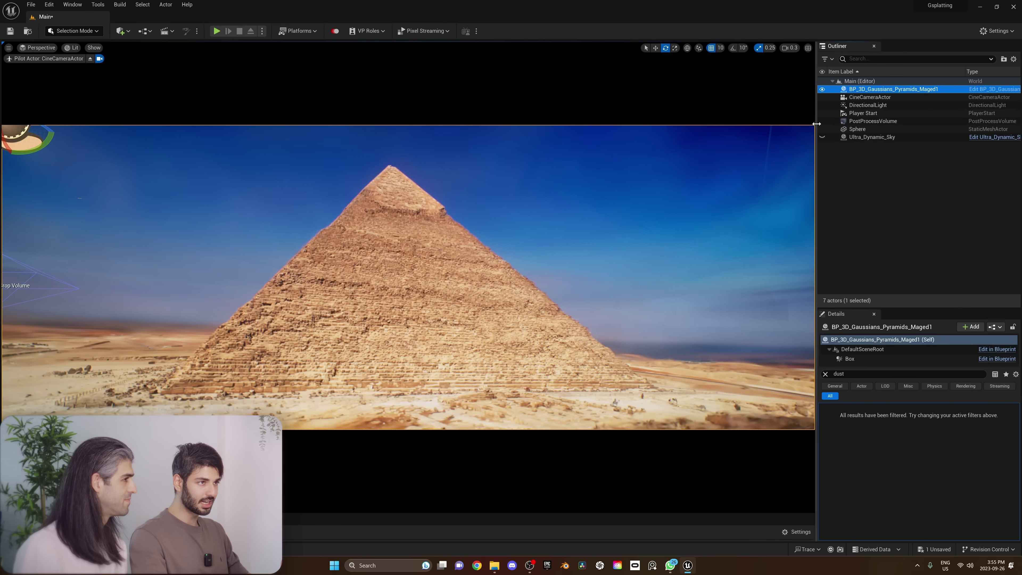
click(824, 121)
click(825, 121)
click(824, 121)
click(825, 122)
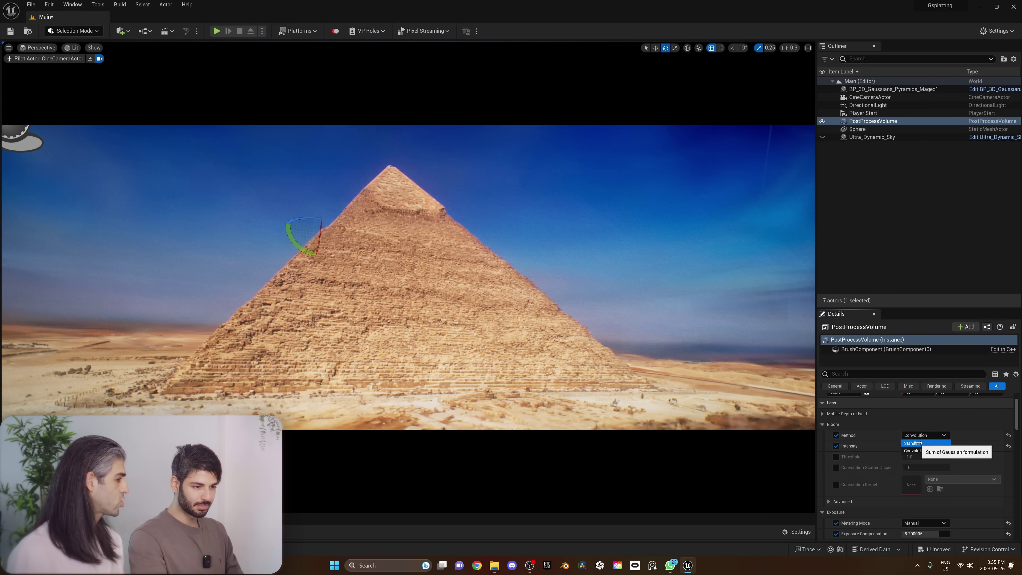
Step: Set the PostProcessVolume's bloom method to Standard with intensity 2.816 and check the pyramid through the camera
mouse_move(921, 445)
mouse_down()
mouse_move(906, 446)
mouse_move(919, 446)
mouse_up()
right_drag(408, 277, 369, 287)
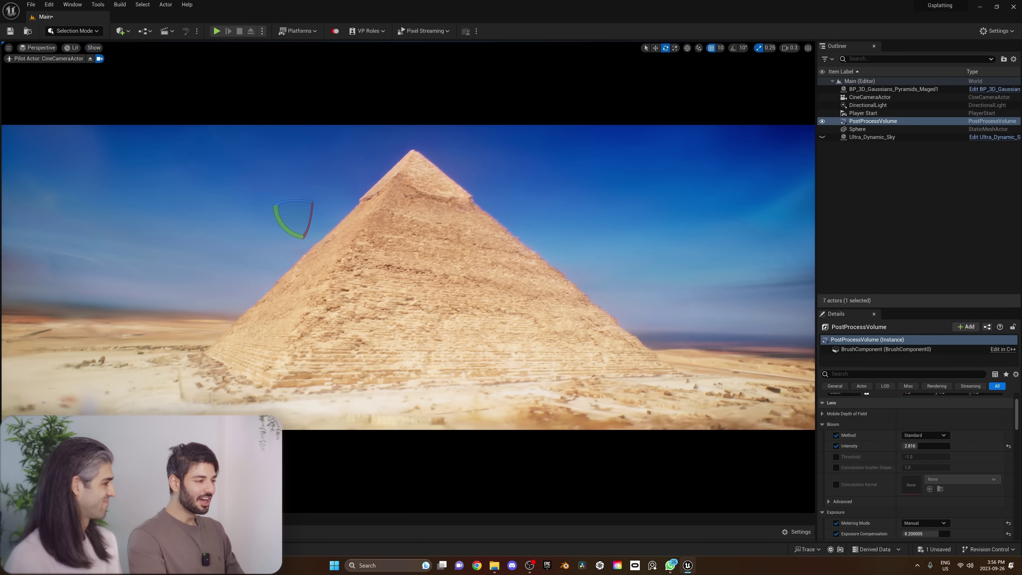
right_drag(392, 308, 392, 308)
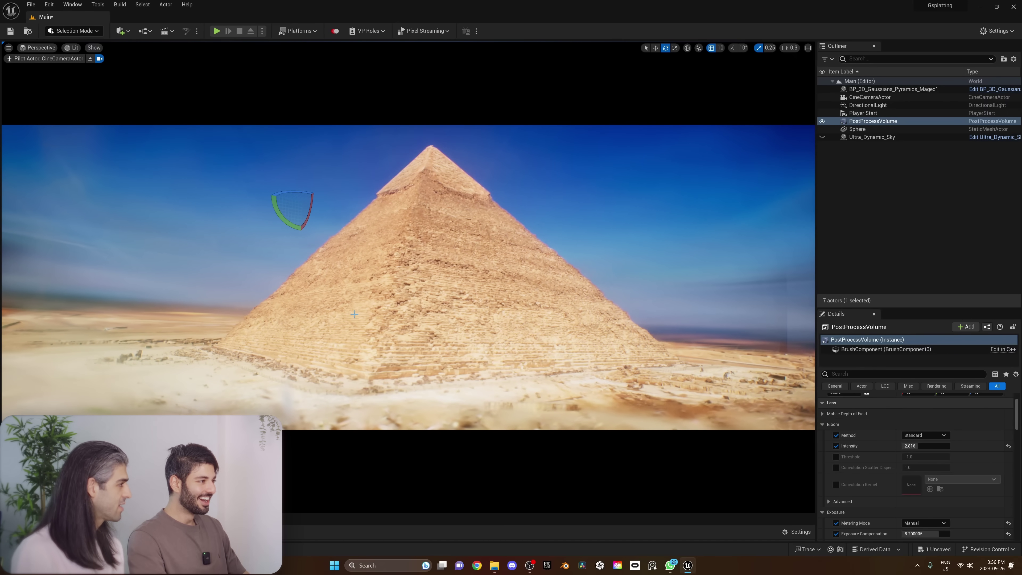
right_drag(354, 314, 425, 316)
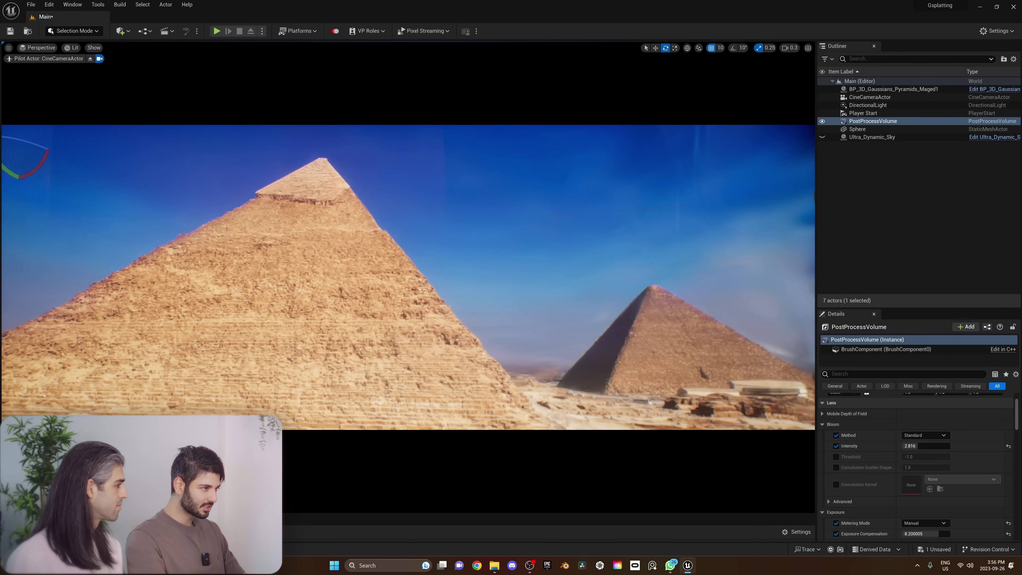
key(w)
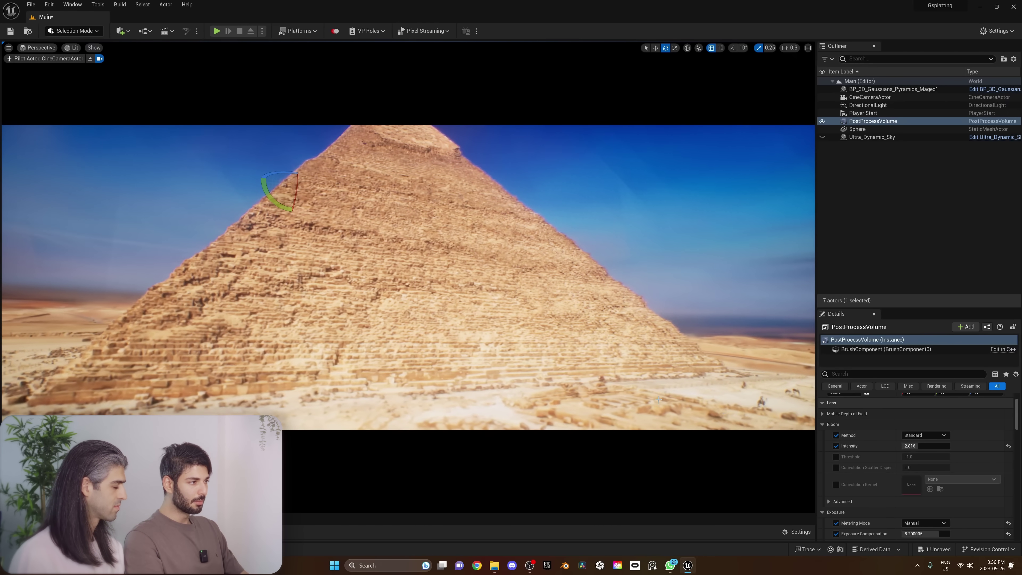
Step: Turn on Show as Mesh in the advanced settings of BP_3D_Gaussians_Pyramids_Maged1, and leave the camera view
click(667, 310)
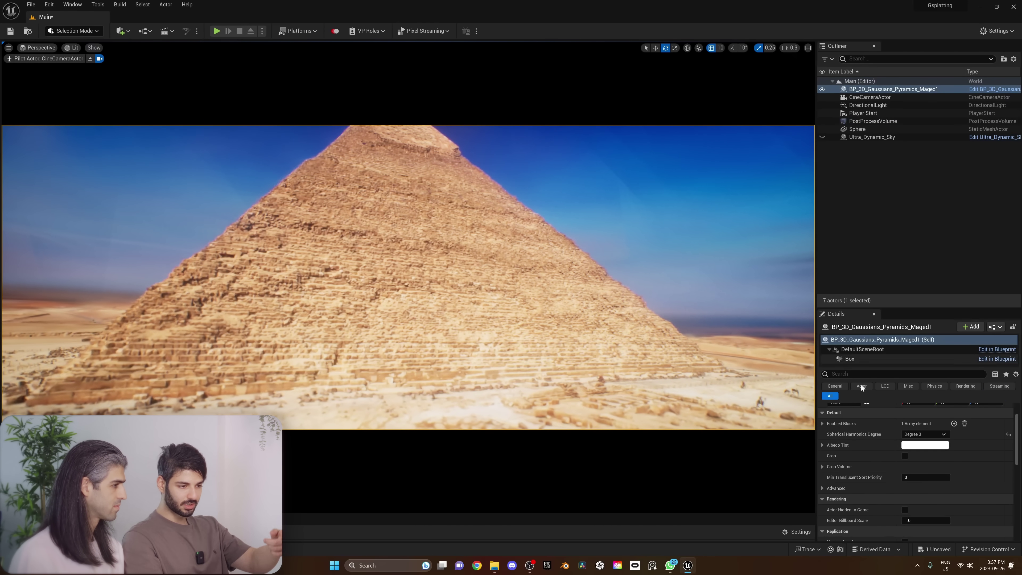
scroll(864, 440, down, 10)
scroll(868, 442, up, 9)
click(869, 474)
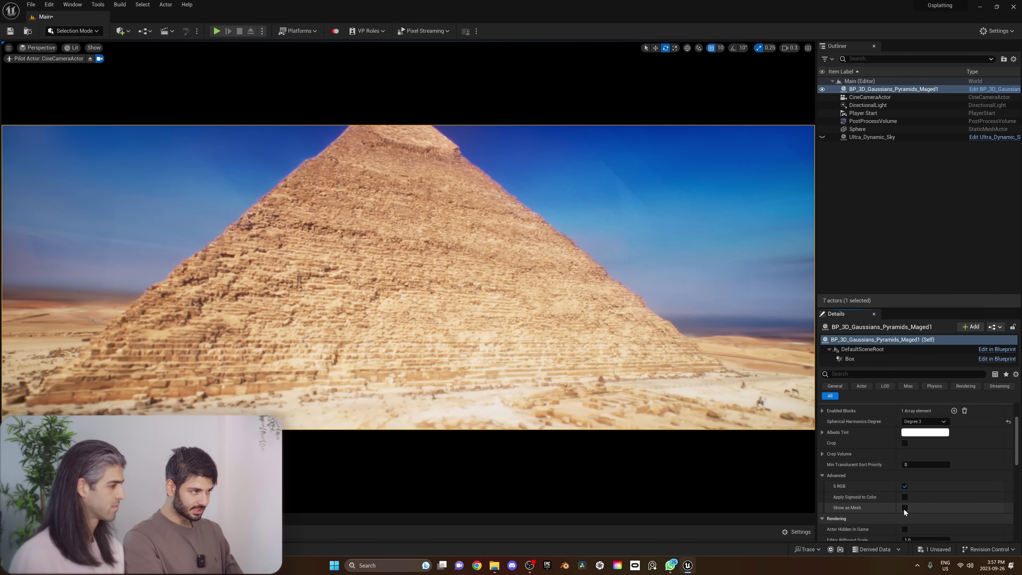
click(905, 508)
right_drag(408, 277, 408, 241)
key(Escape)
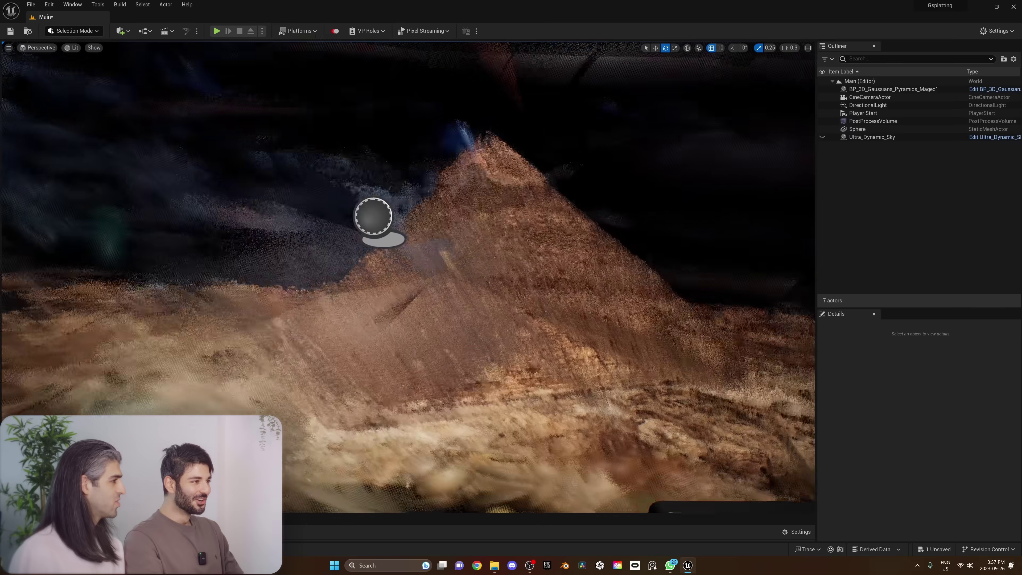
Step: Examine the pyramid splat displayed as mesh ellipsoids from close up, from a distance and around its outer edges
mouse_move(408, 277)
right_down()
mouse_move(408, 253)
mouse_move(547, 230)
mouse_move(542, 214)
mouse_move(459, 181)
mouse_move(419, 193)
mouse_move(399, 181)
right_up()
key(w)
key(s)
key(w)
key(w)
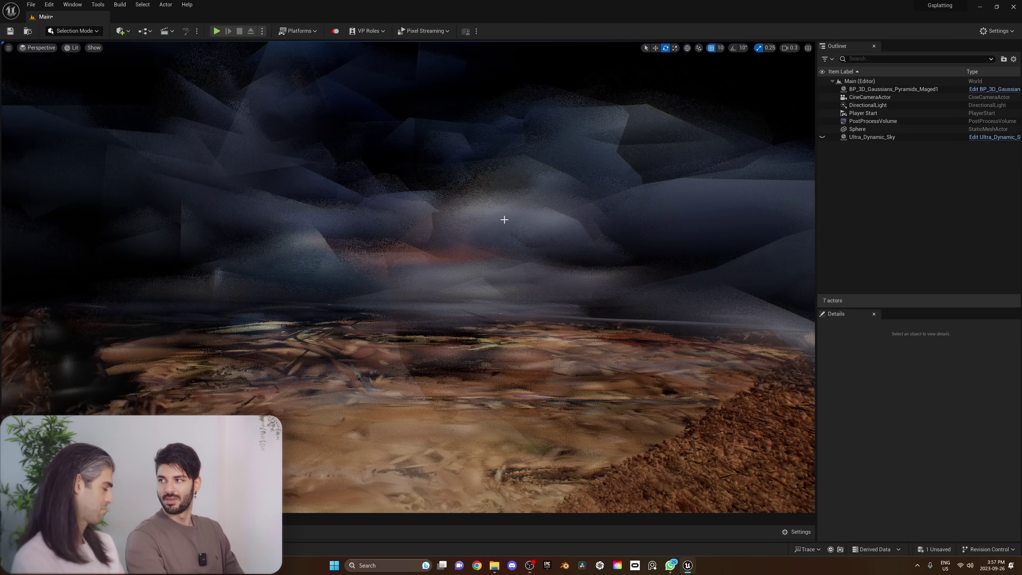
right_drag(504, 220, 522, 231)
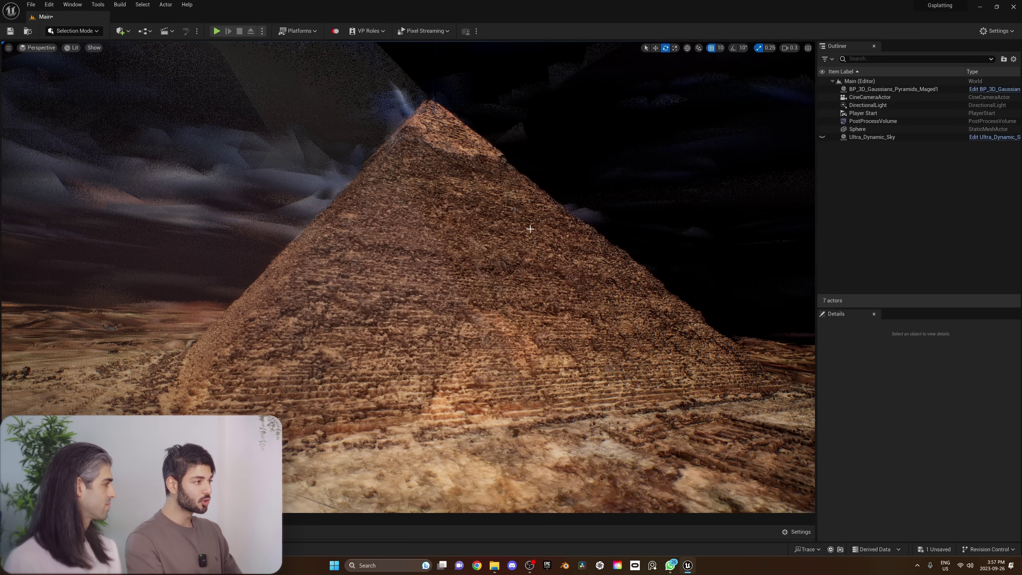
mouse_move(530, 229)
right_down()
mouse_move(519, 240)
mouse_move(532, 233)
right_up()
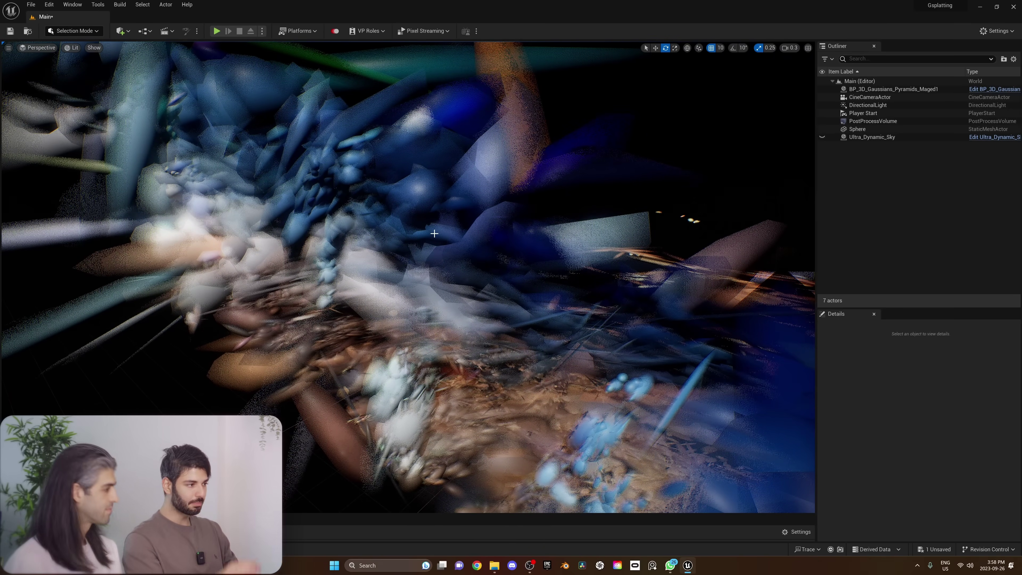
right_drag(532, 300, 646, 210)
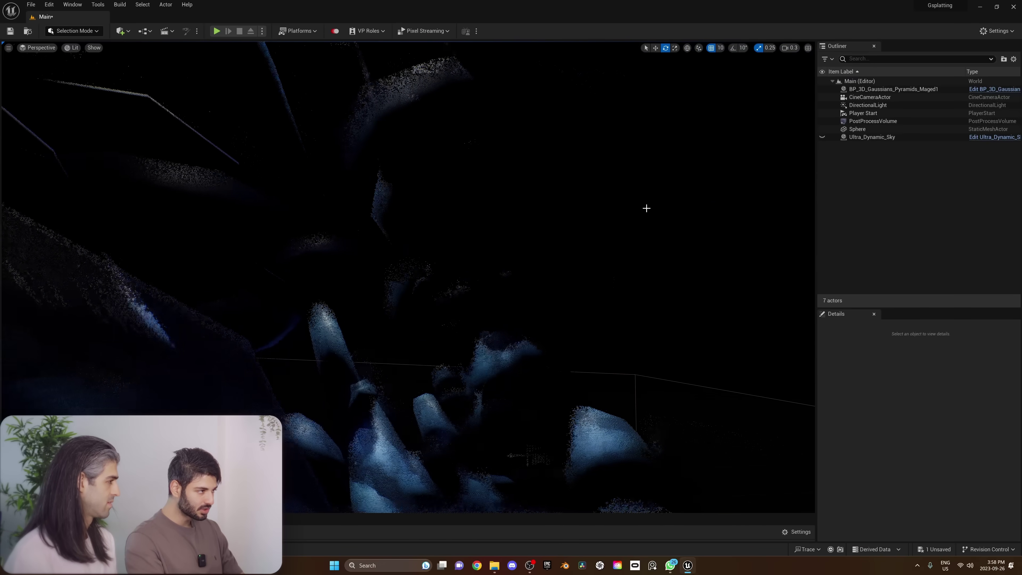
right_drag(472, 164, 457, 181)
right_drag(268, 279, 255, 282)
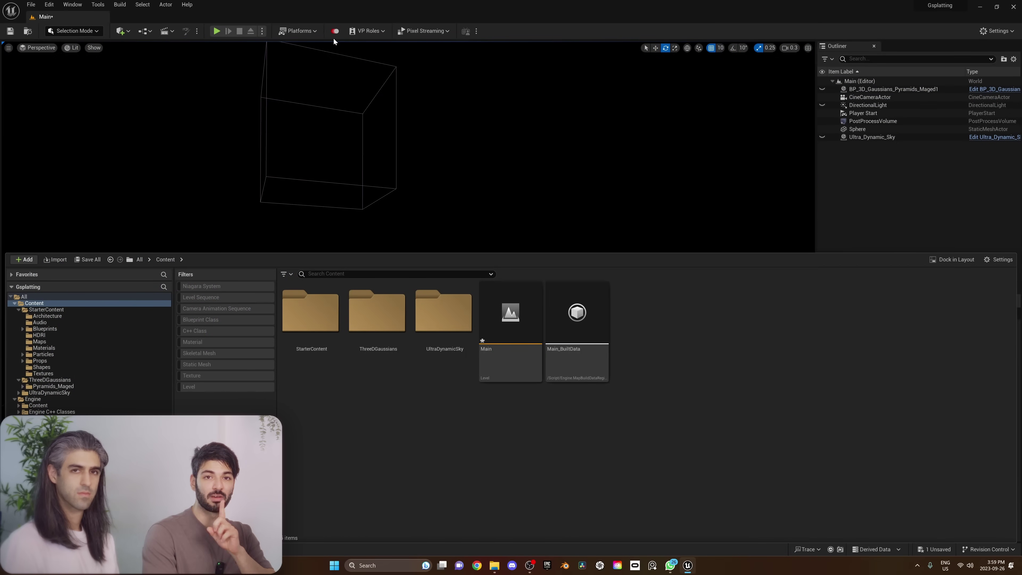
Step: Start a 3D Gaussians point cloud import and go to the gaussian-splatting output folder
click(334, 31)
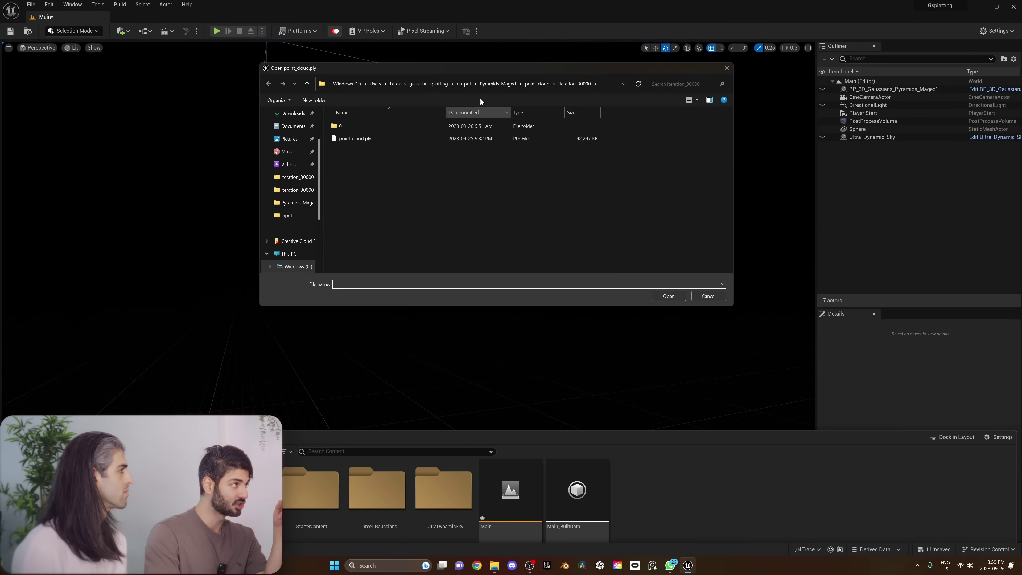
click(498, 84)
click(455, 86)
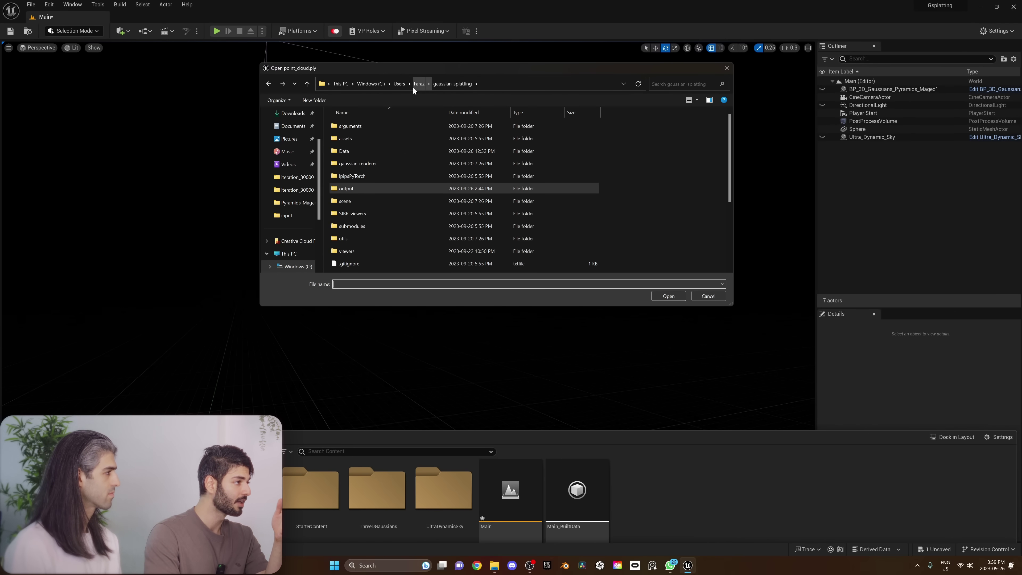
double_click(389, 187)
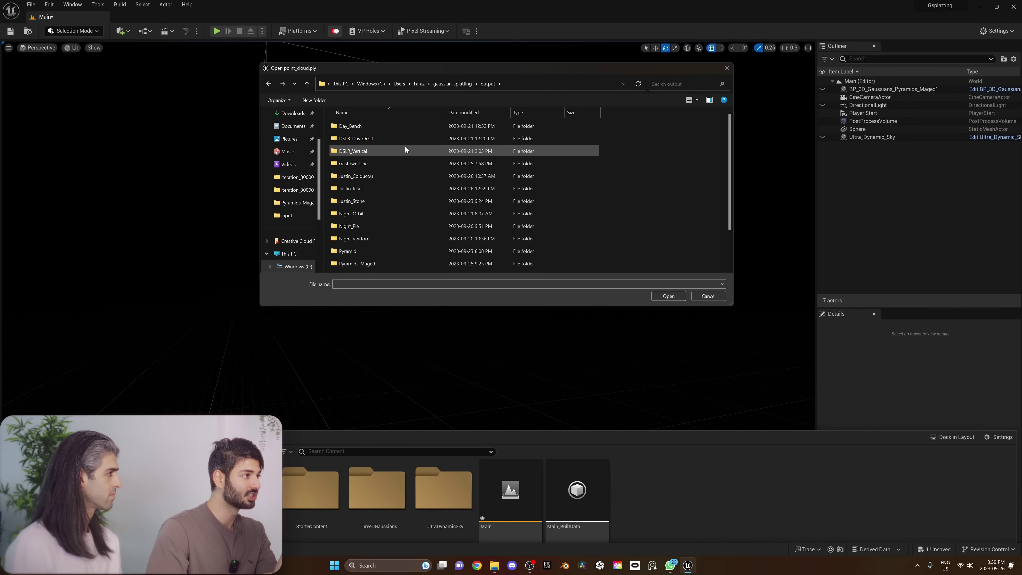
Step: Import the Steamclock capture's point_cloud.ply from its iteration_30000 output folder
scroll(418, 167, down, 1)
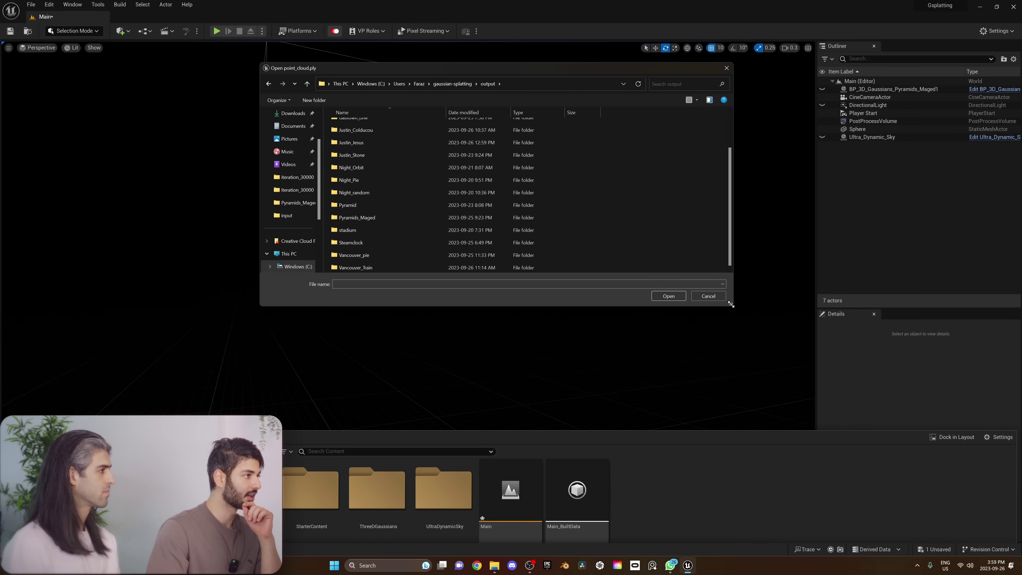
drag(730, 305, 811, 367)
double_click(380, 288)
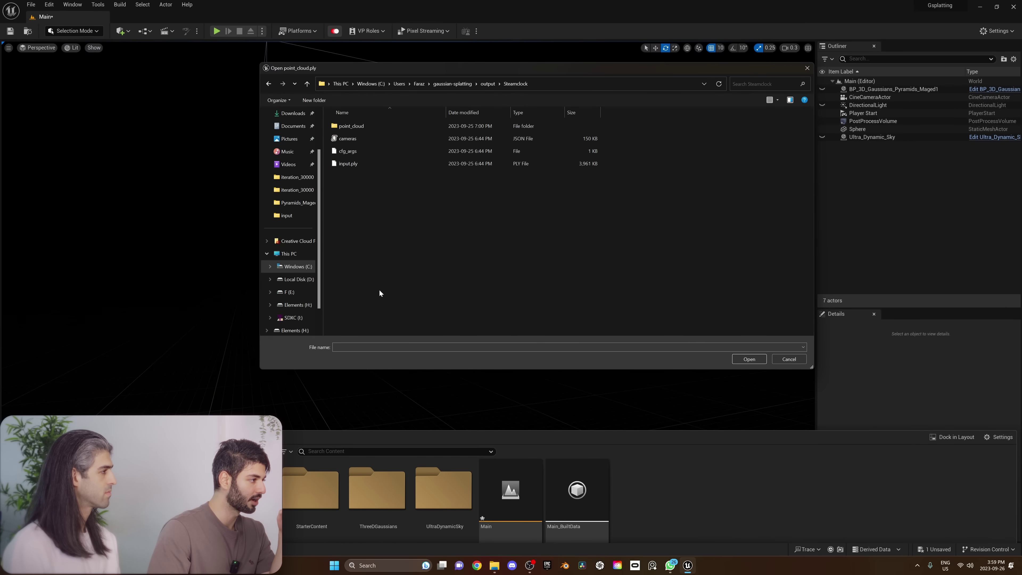
double_click(386, 126)
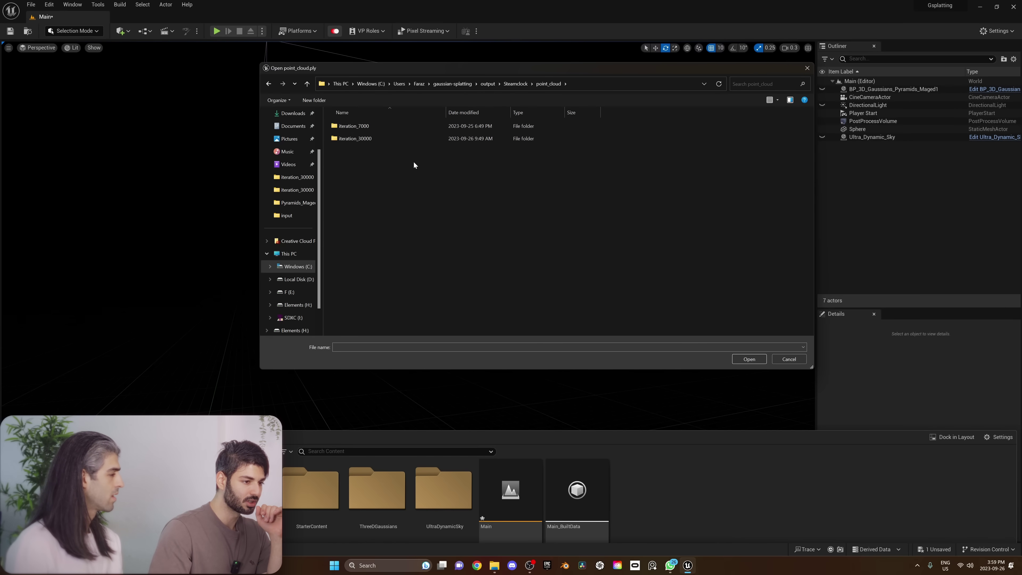
double_click(389, 139)
double_click(381, 127)
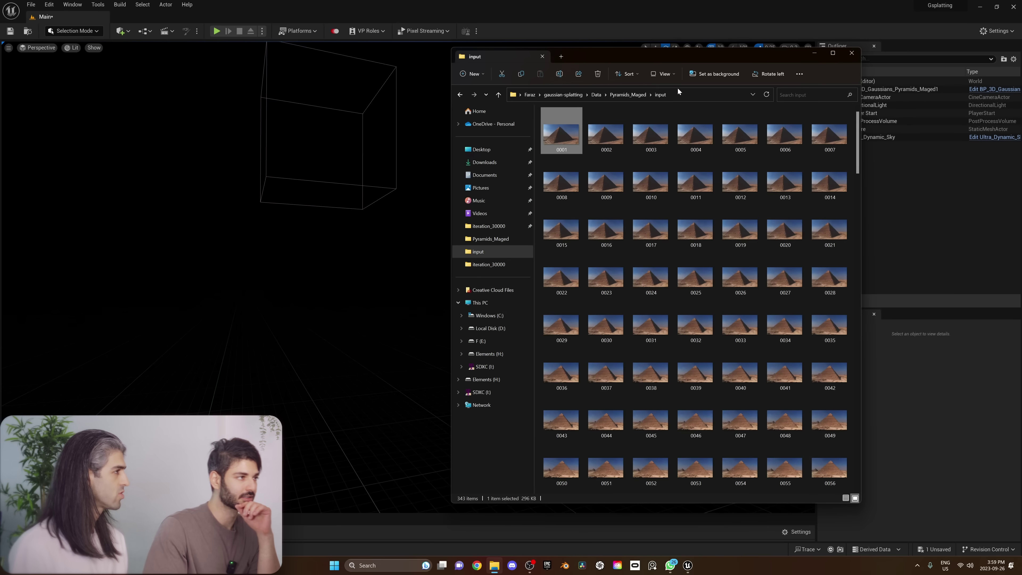
Step: Open the Steamclock input image sequence from the gaussian-splatting Data folder in djv, examine the source footage, and close the viewer
click(597, 101)
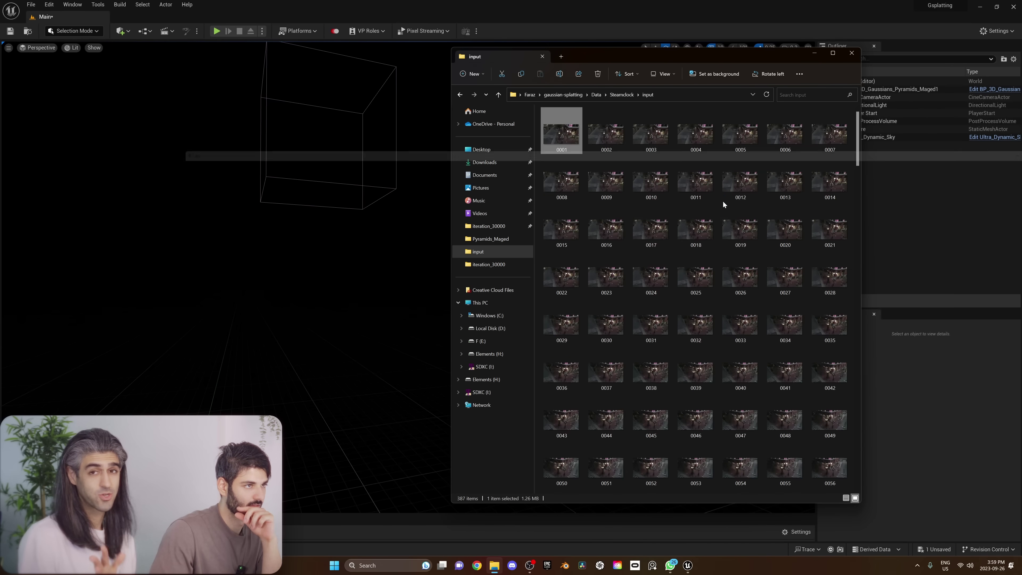
double_click(723, 201)
drag(615, 120, 551, 46)
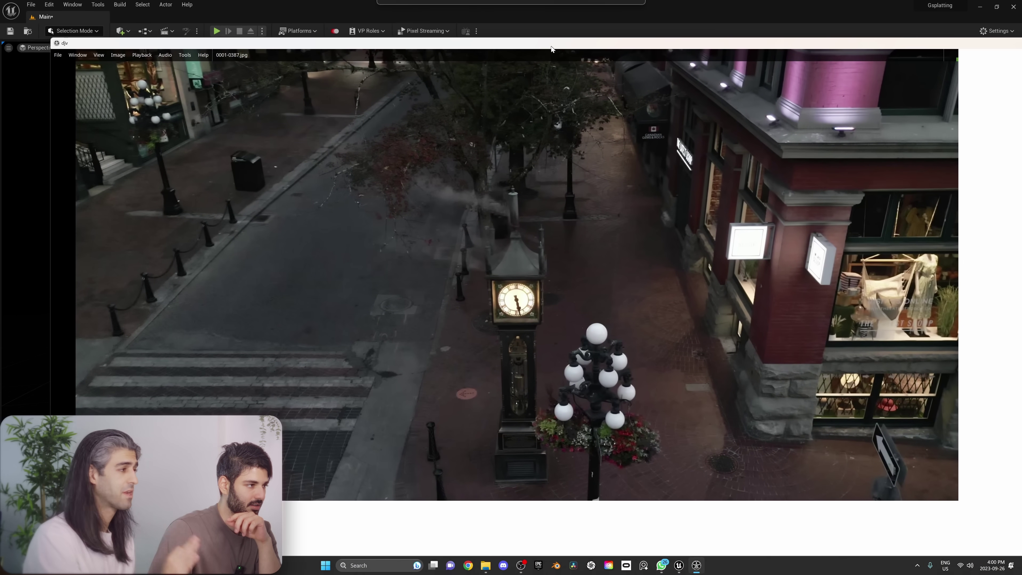
scroll(546, 191, down, 5)
scroll(514, 281, up, 3)
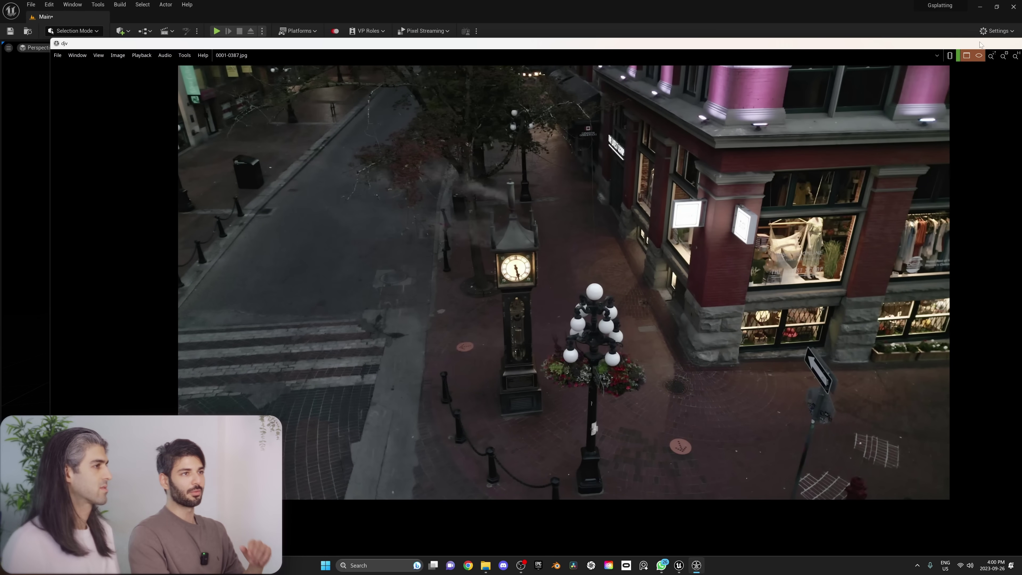
drag(999, 44, 869, 38)
key(alt+F4)
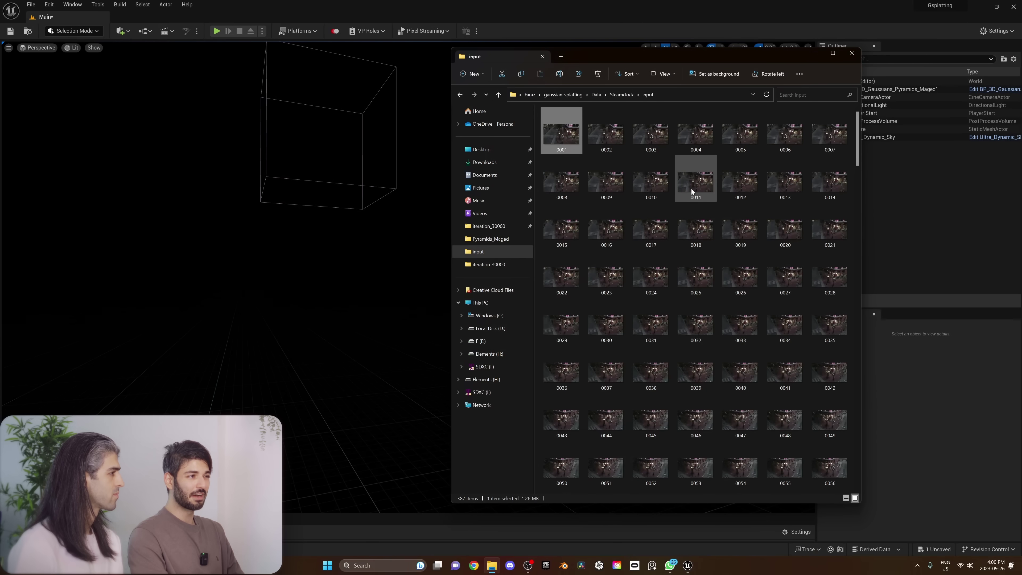
click(815, 57)
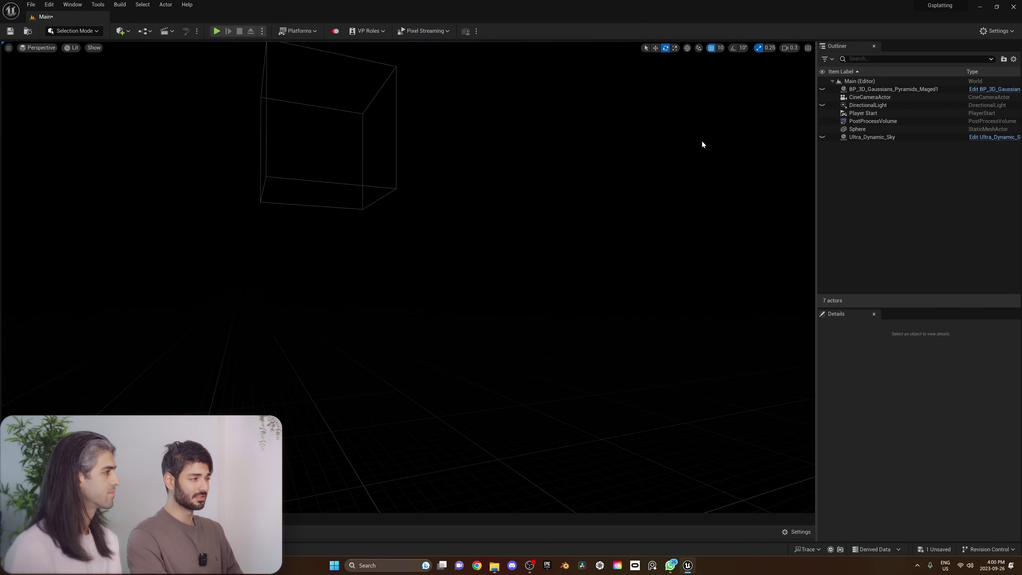
Step: Place the BP_3D_Gaussians_Steamclock blueprint in the level and unhide the DirectionalLight
key(ctrl+space)
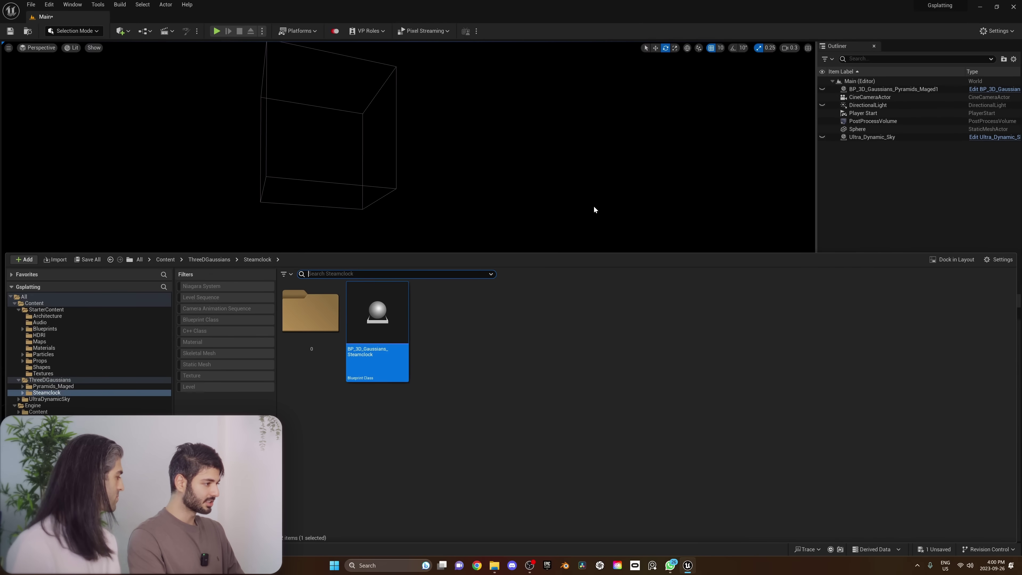
drag(386, 318, 354, 228)
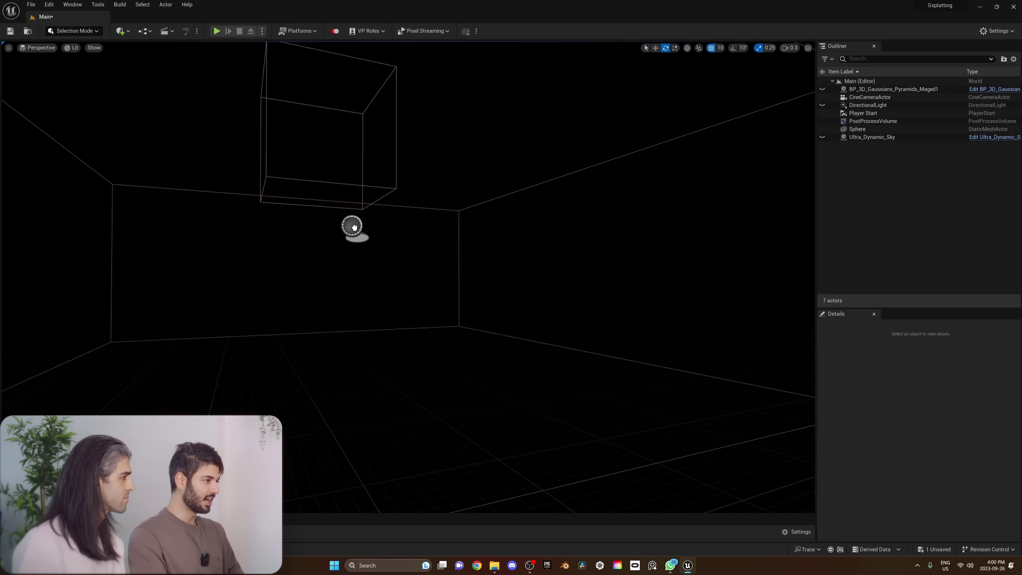
drag(354, 275, 351, 276)
click(822, 114)
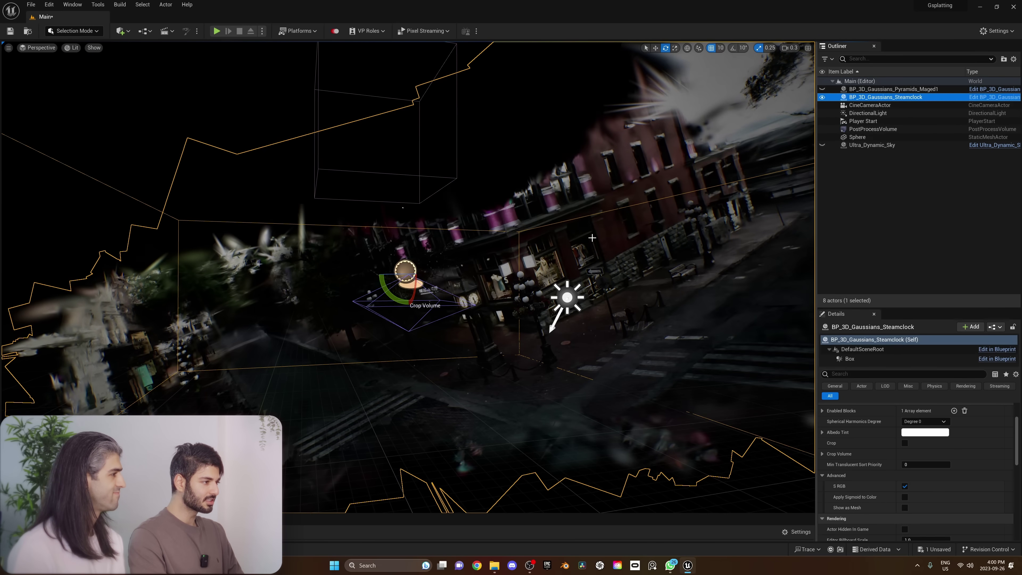
Step: Rotate the Steamclock splat until its street lies level, and hide the PostProcessVolume
right_drag(468, 271, 468, 271)
key(w)
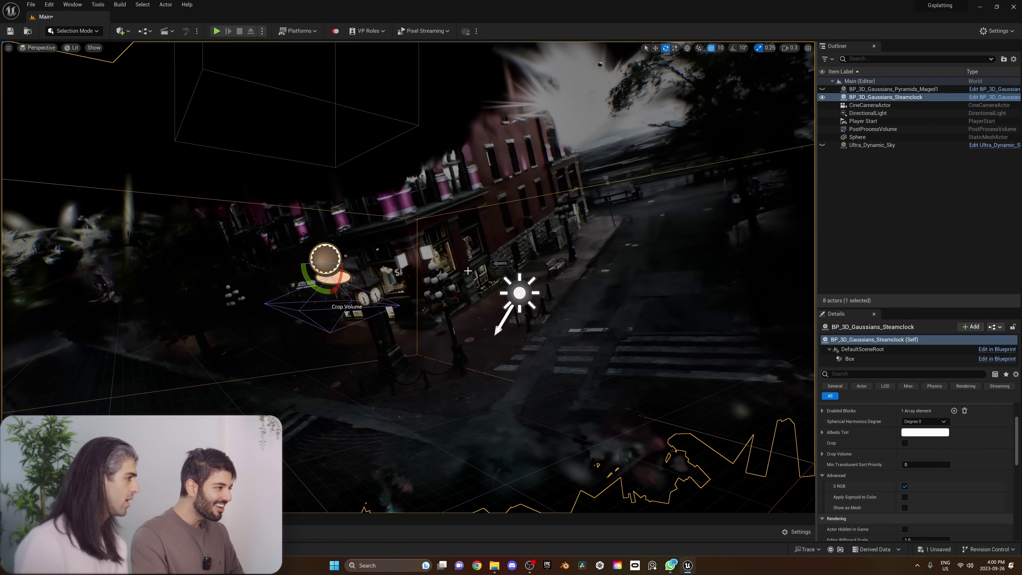
drag(305, 275, 305, 281)
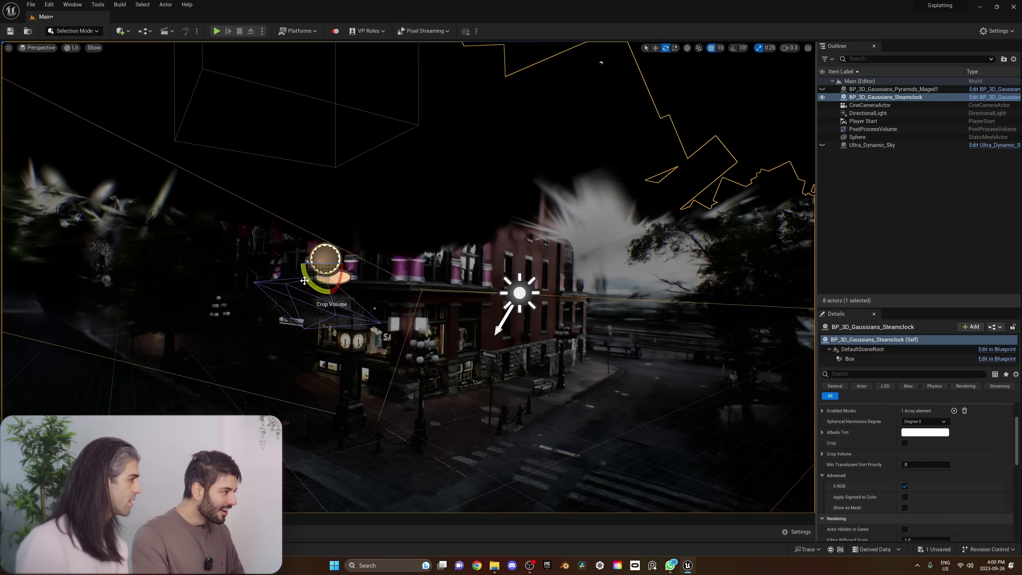
key(w)
right_drag(310, 280, 282, 351)
mouse_move(798, 154)
right_down()
mouse_move(748, 157)
mouse_move(797, 155)
right_up()
click(822, 129)
Step: Examine the Steamclock splat from a distance, around the clock, at the street sign and lamp post, and along the street
key(s)
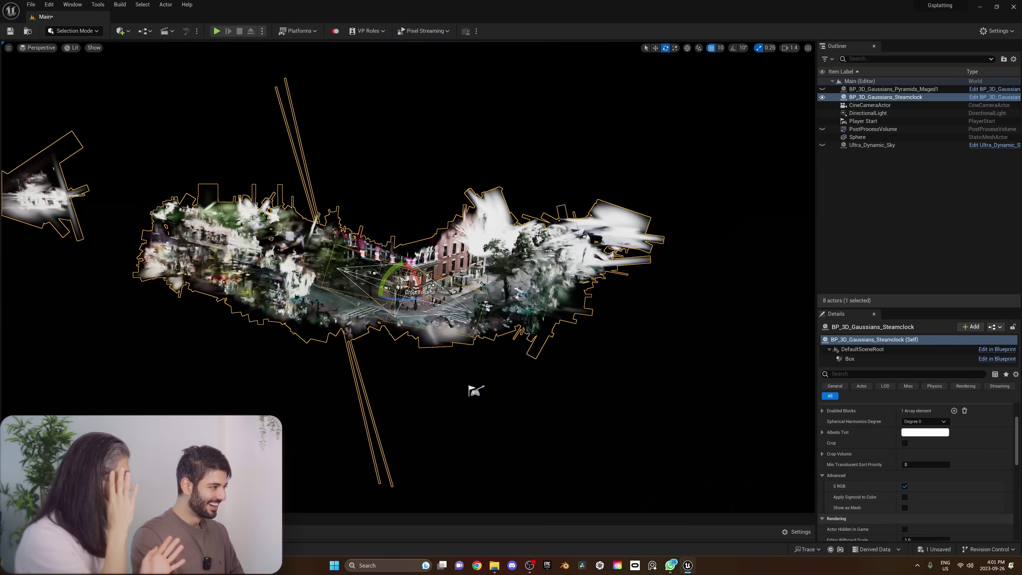
key(Escape)
right_drag(407, 277, 322, 266)
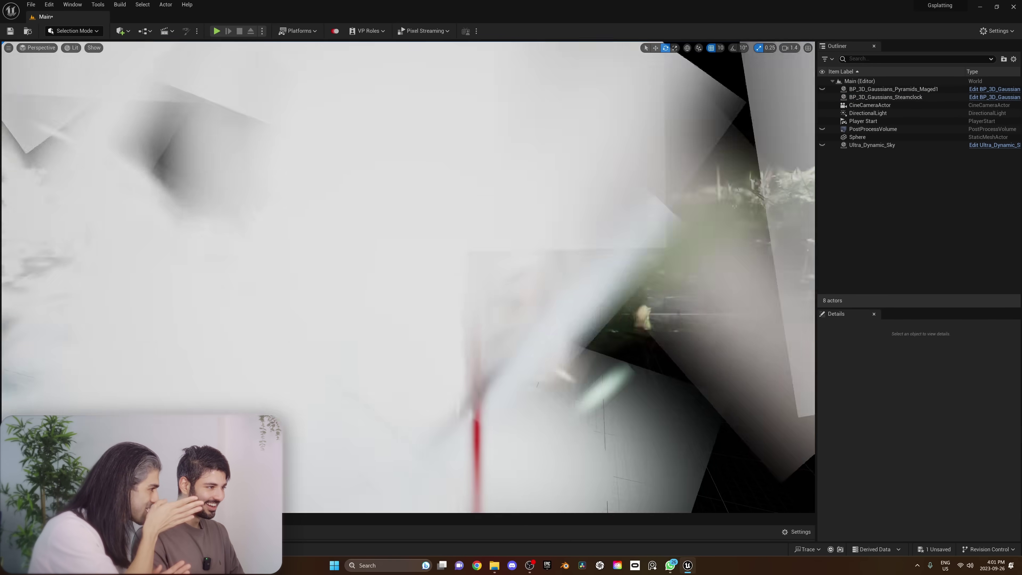
right_drag(459, 362, 459, 362)
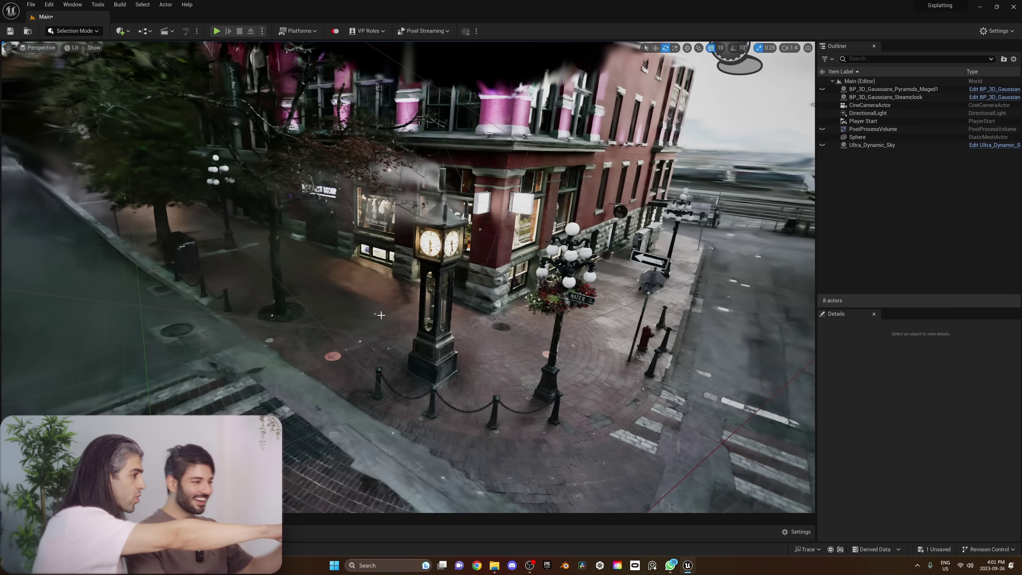
right_drag(566, 356, 566, 355)
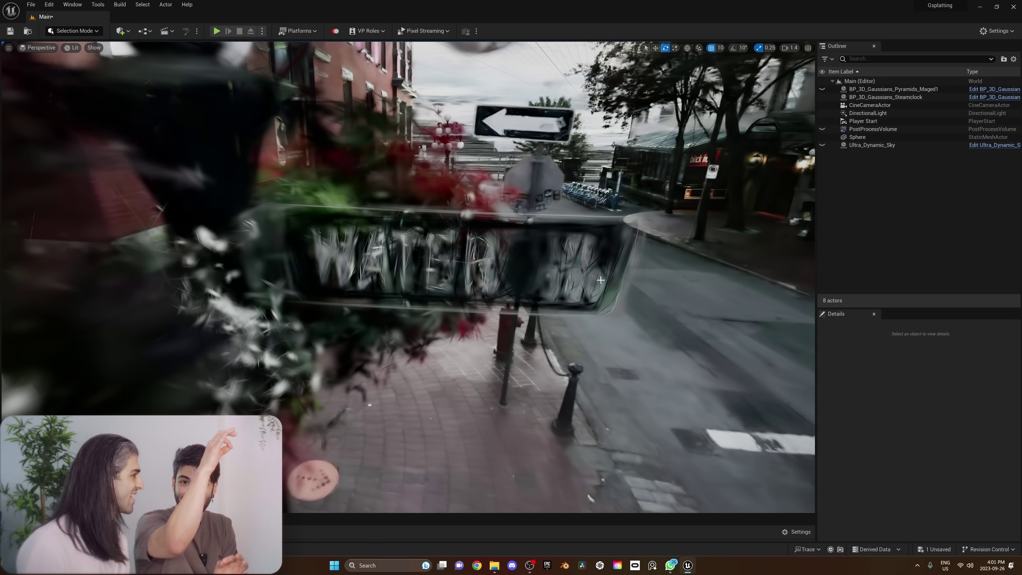
right_drag(601, 280, 601, 280)
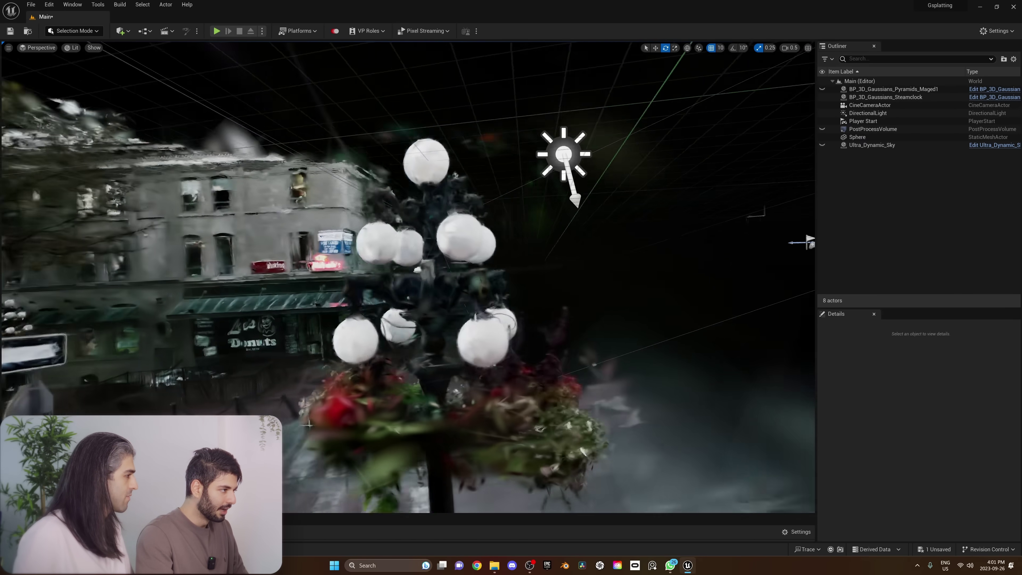
key(s)
mouse_move(309, 424)
right_down()
mouse_move(253, 418)
mouse_move(309, 425)
right_up()
key(w)
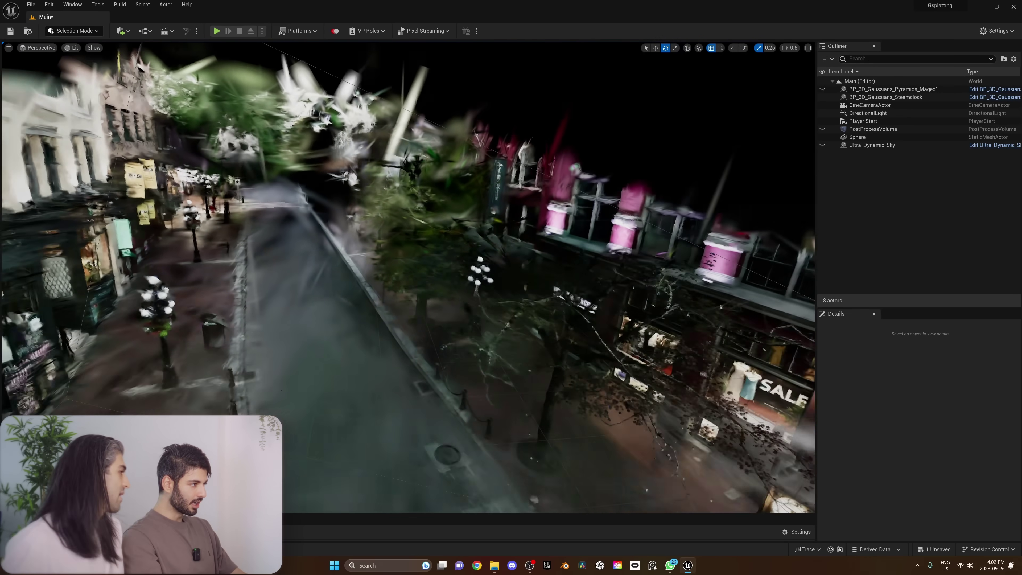
right_drag(423, 216, 422, 216)
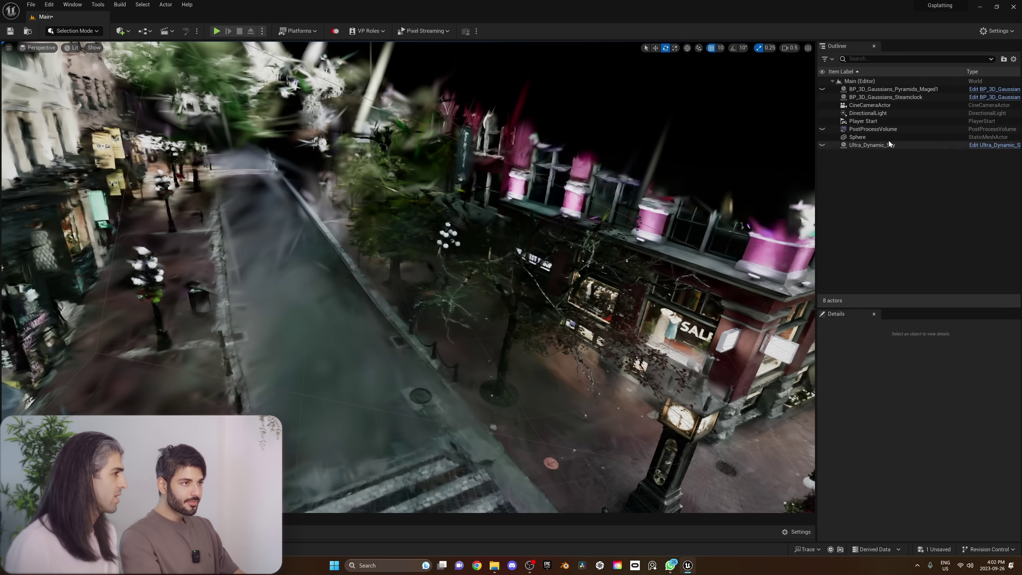
Step: Turn on Crop for BP_3D_Gaussians_Steamclock and scale its crop volume to about 29.46 in X, 9.45 in Y and 4.65 in Z
click(885, 97)
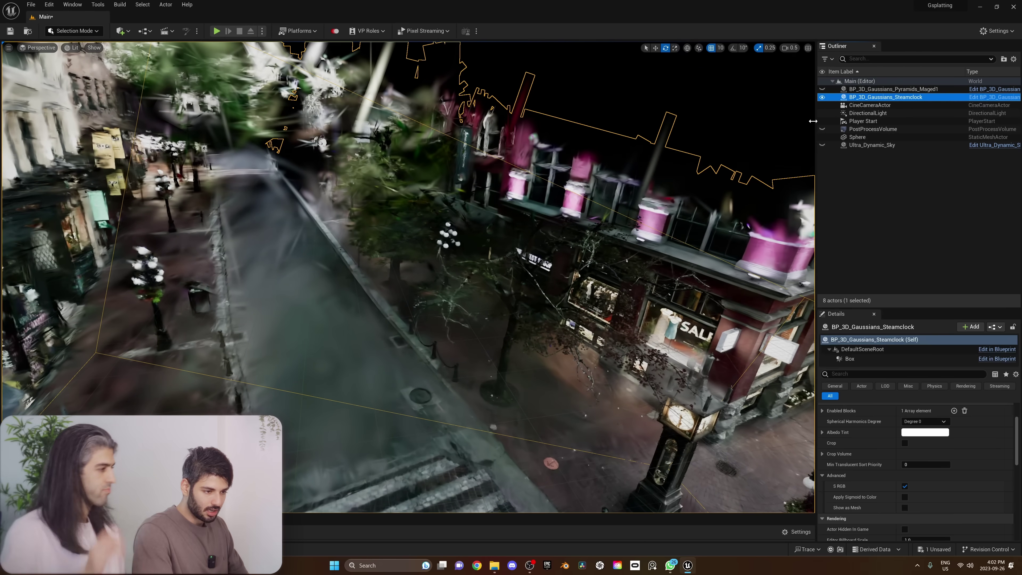
click(905, 443)
scroll(840, 420, down, 1)
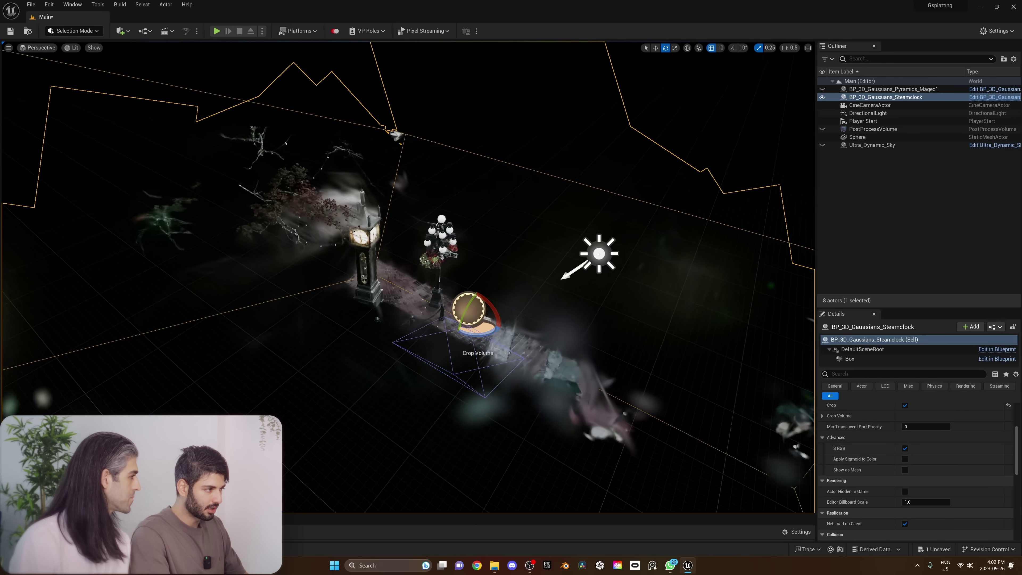
right_drag(408, 277, 459, 270)
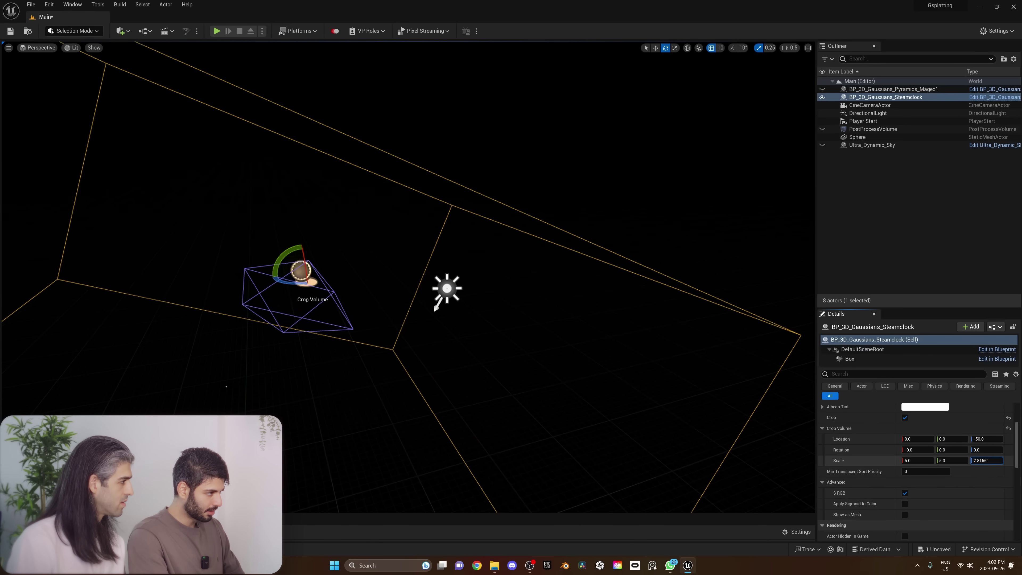
mouse_move(977, 463)
mouse_down()
mouse_move(966, 463)
mouse_move(980, 463)
mouse_up()
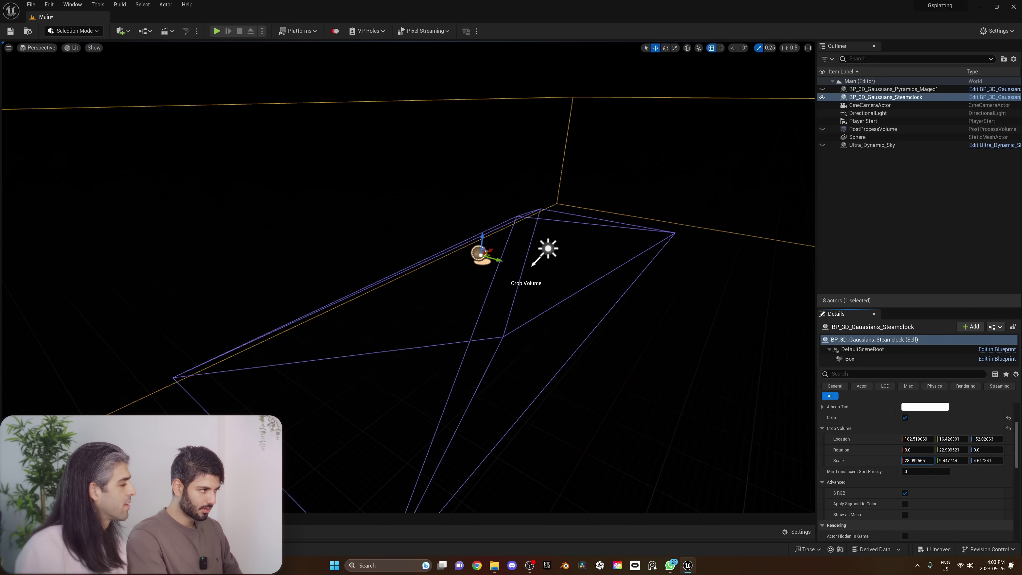
drag(904, 461, 904, 459)
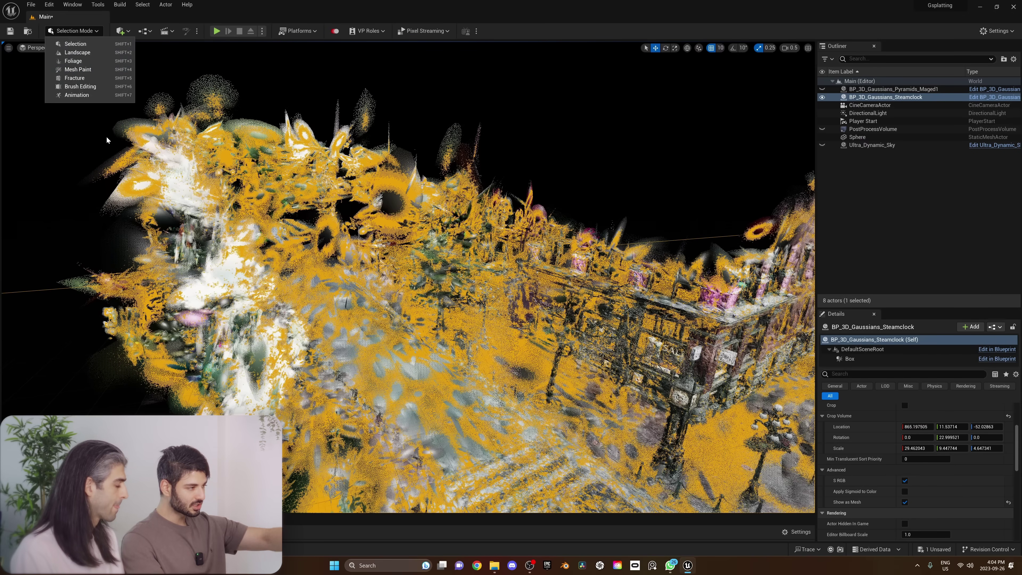
Step: Inspect the Steamclock splat displayed as mesh ellipsoids, and turn off Show as Mesh for it
click(351, 192)
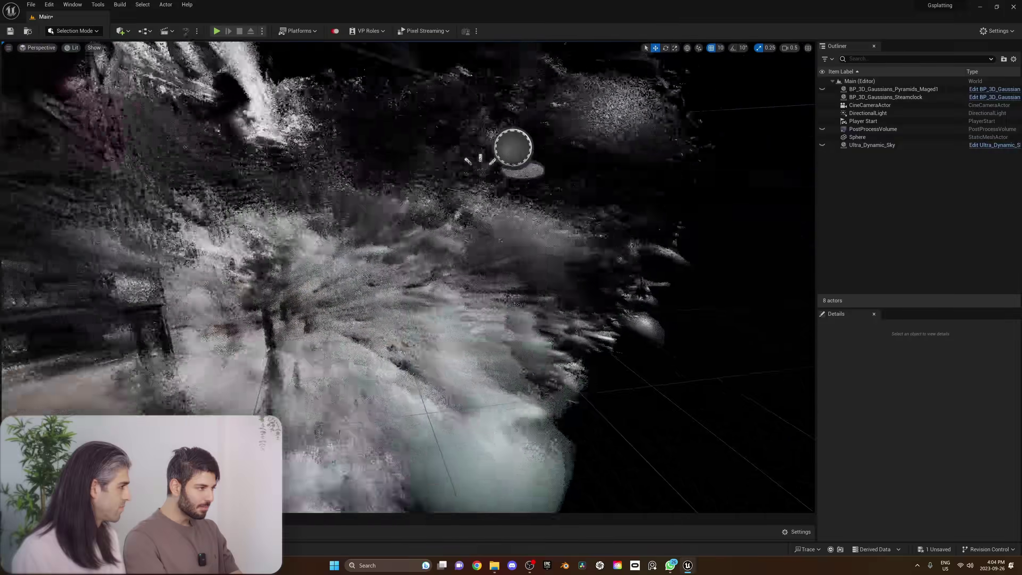
right_drag(351, 192, 406, 298)
key(q)
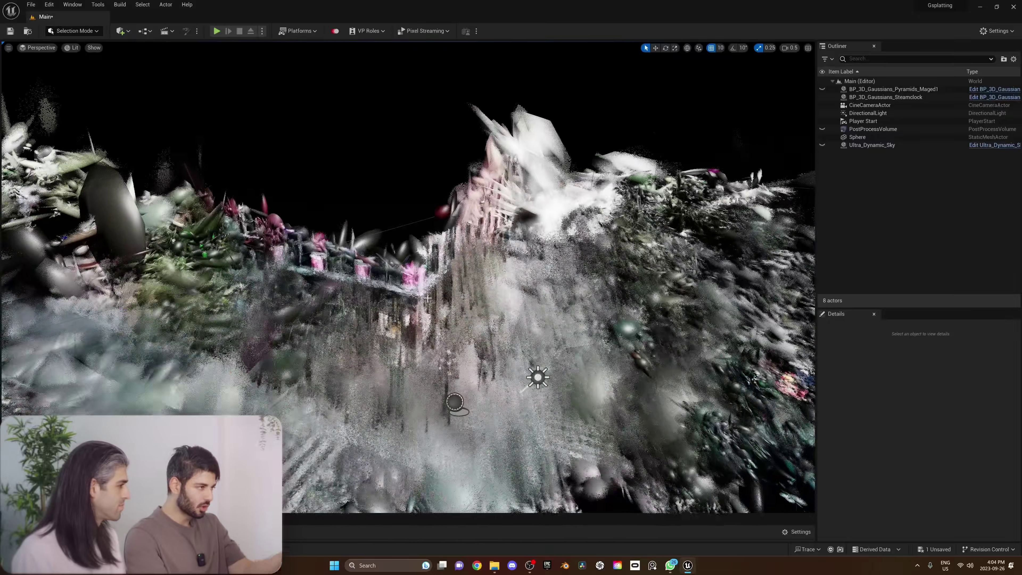
click(376, 345)
click(904, 502)
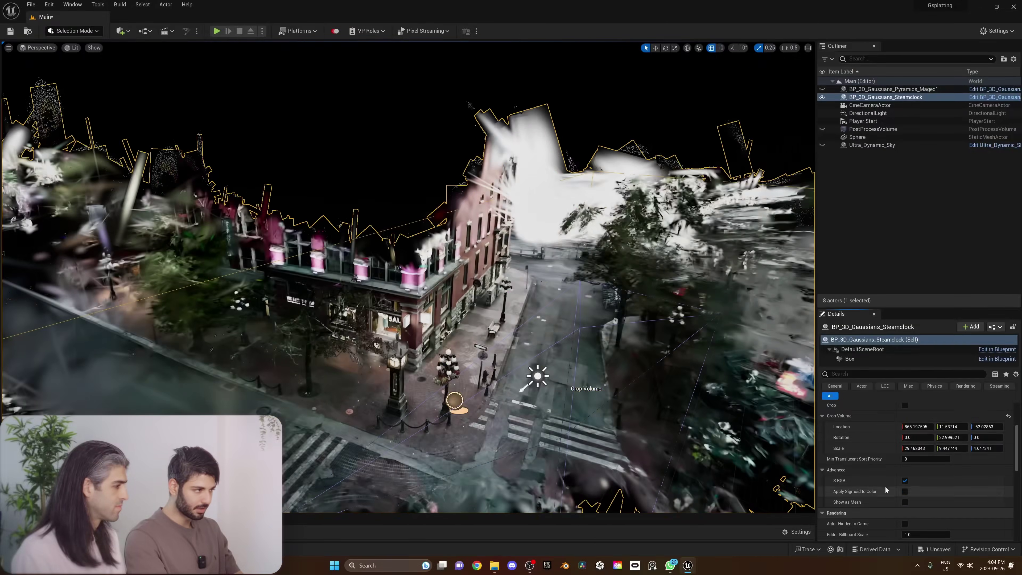
Step: Move in on the steam clock corner and pilot CineCameraActor2 to frame the clock and street lamp
click(338, 133)
key(w)
right_drag(338, 132, 318, 161)
scroll(338, 132, down, 3)
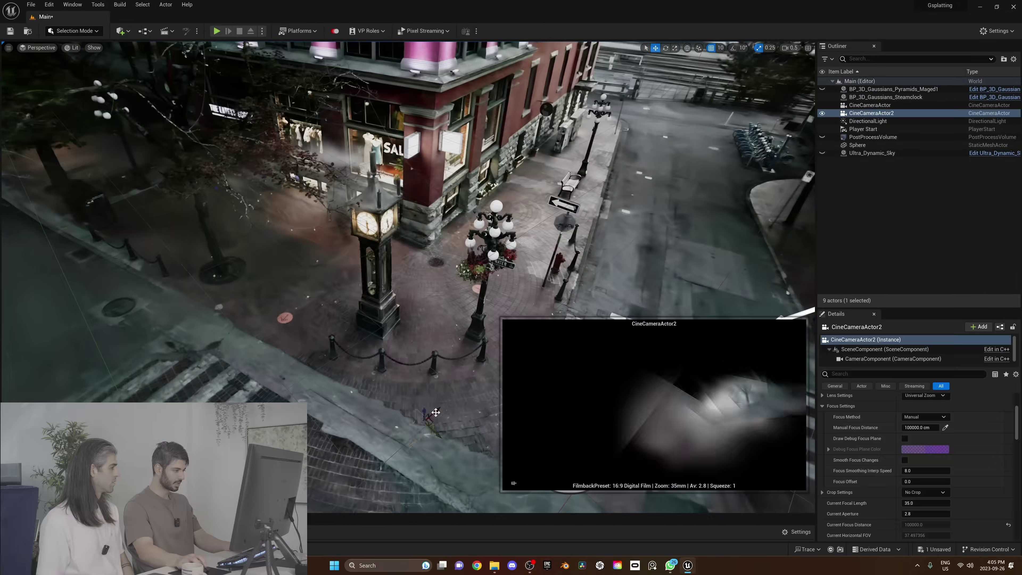
key(ctrl+shift+p)
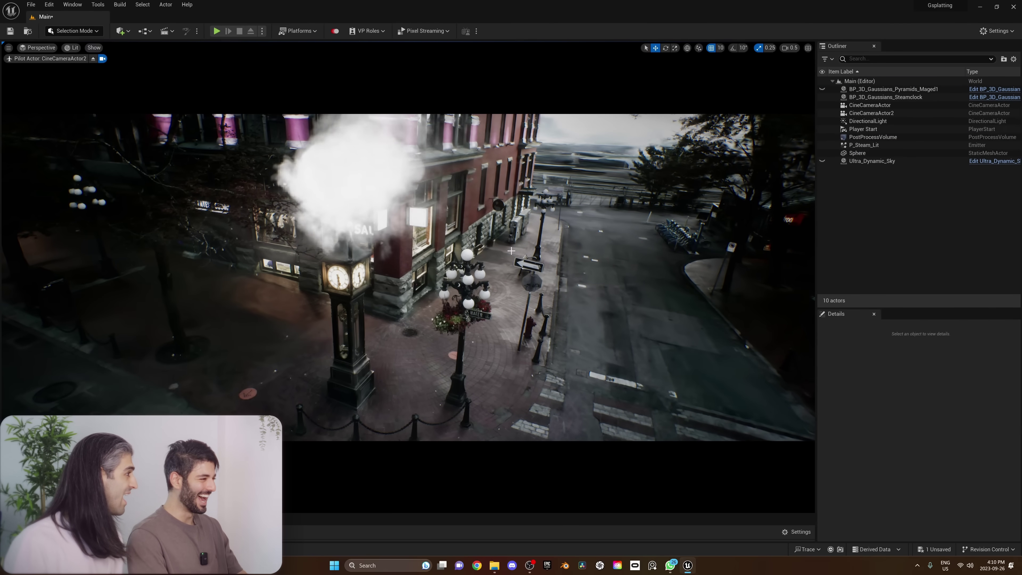
right_drag(489, 249, 500, 267)
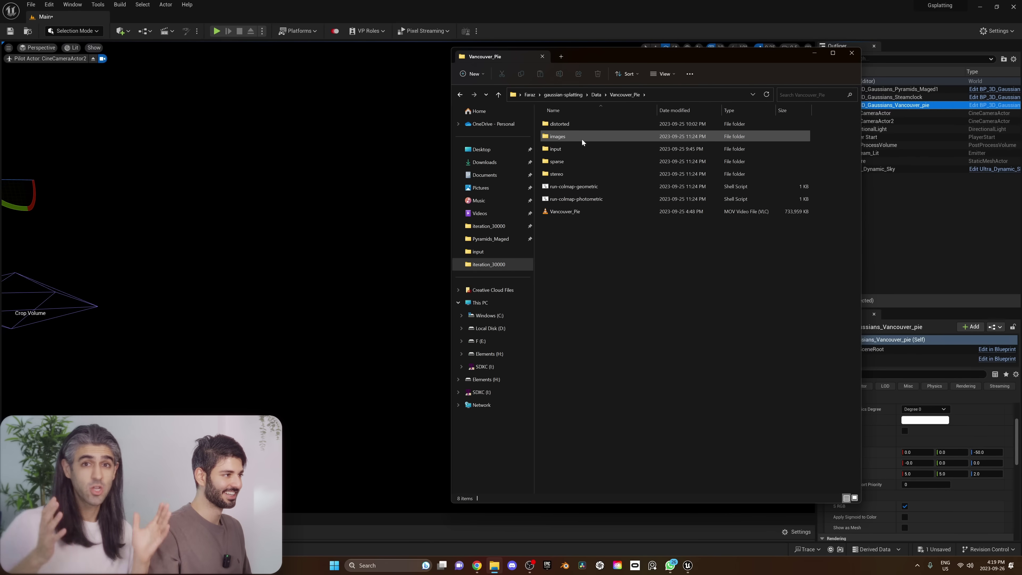
Step: Open the Vancouver_Pie input image sequence in djv to examine the aerial source footage
double_click(584, 146)
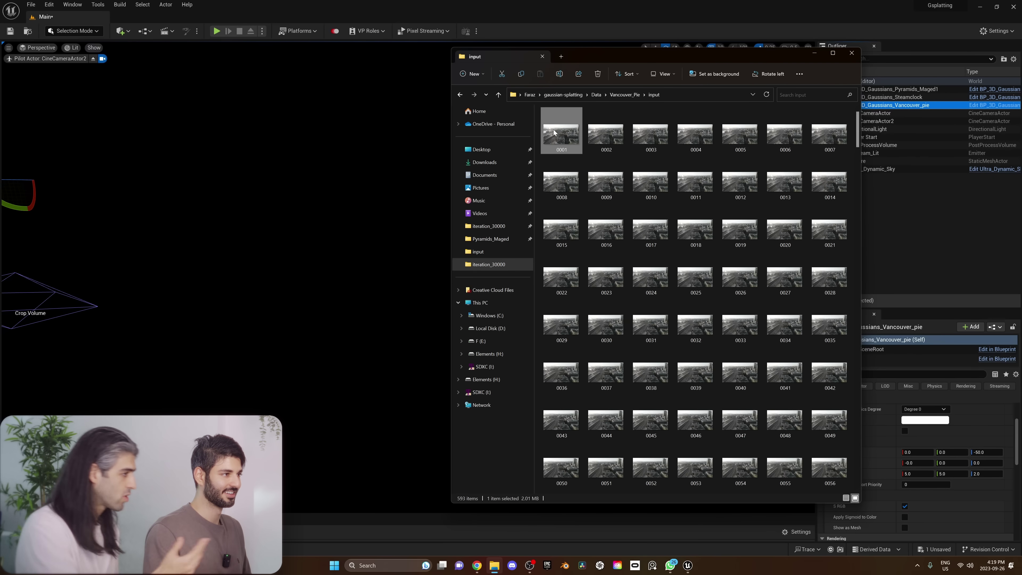
right_click(554, 129)
mouse_move(642, 171)
click(717, 171)
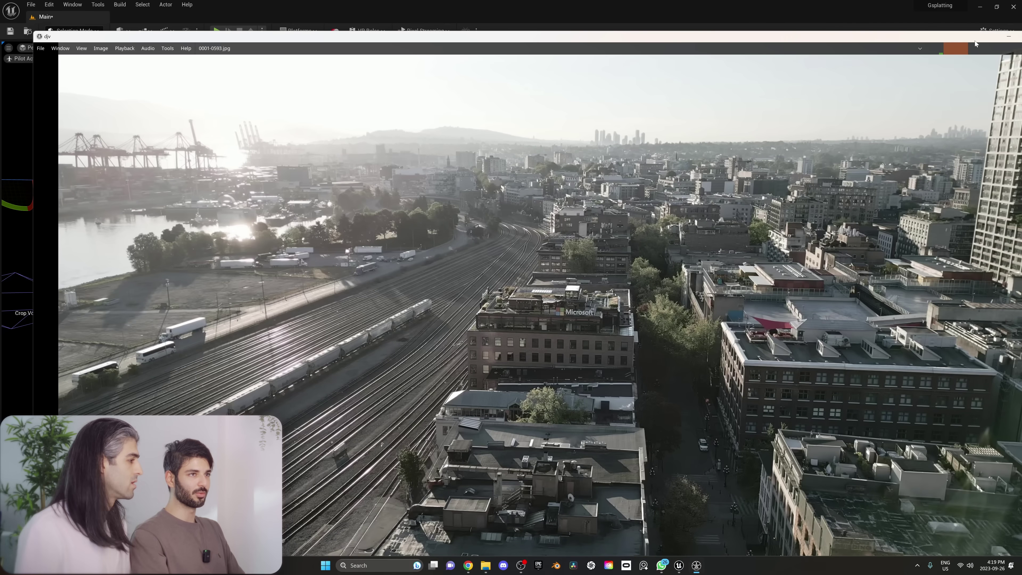
drag(975, 41, 905, 15)
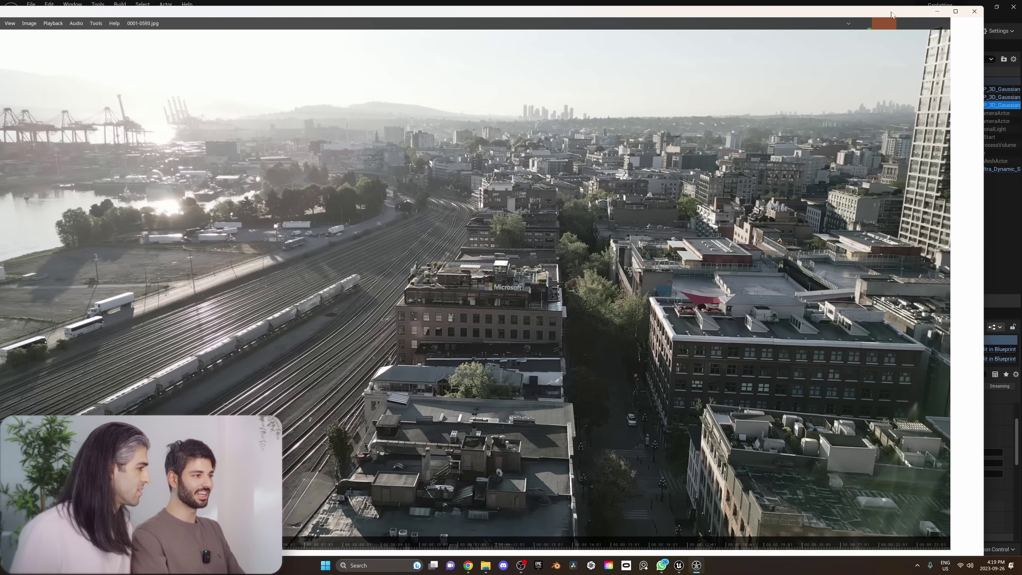
Step: Examine the aerial Vancouver source footage closely in djv, from the rail yard to the Microsoft building
scroll(288, 300, down, 2)
scroll(302, 307, up, 2)
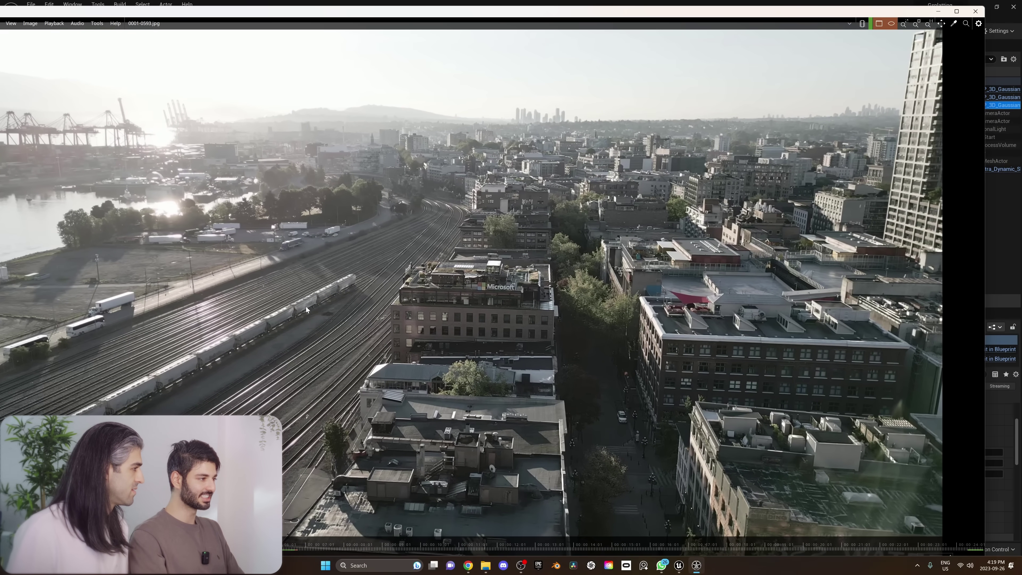
middle_drag(303, 314, 331, 301)
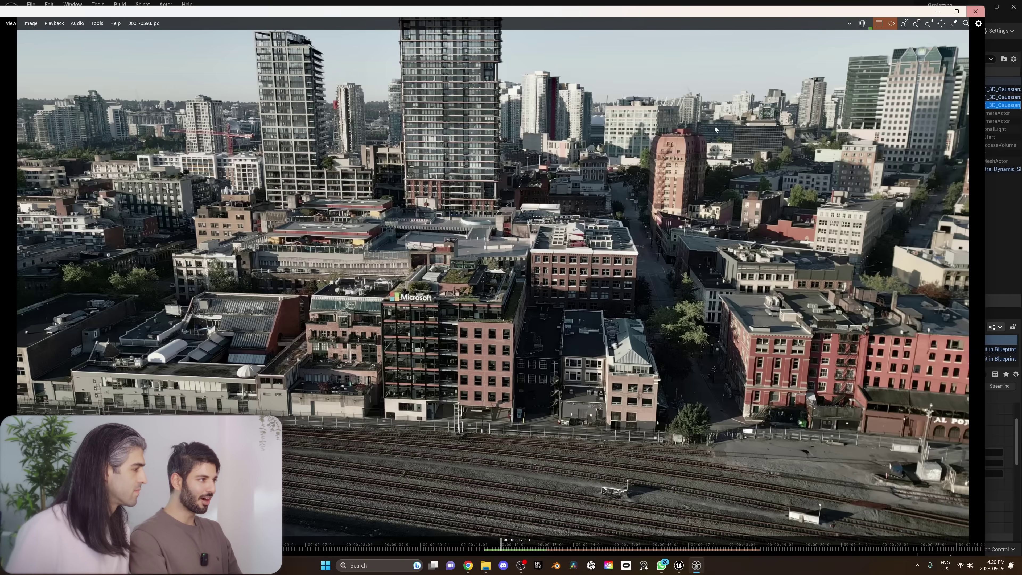
Step: Close the footage viewer, switch back to Unreal Engine and make BP_3D_Gaussians_Vancouver_pie visible
key(alt+F4)
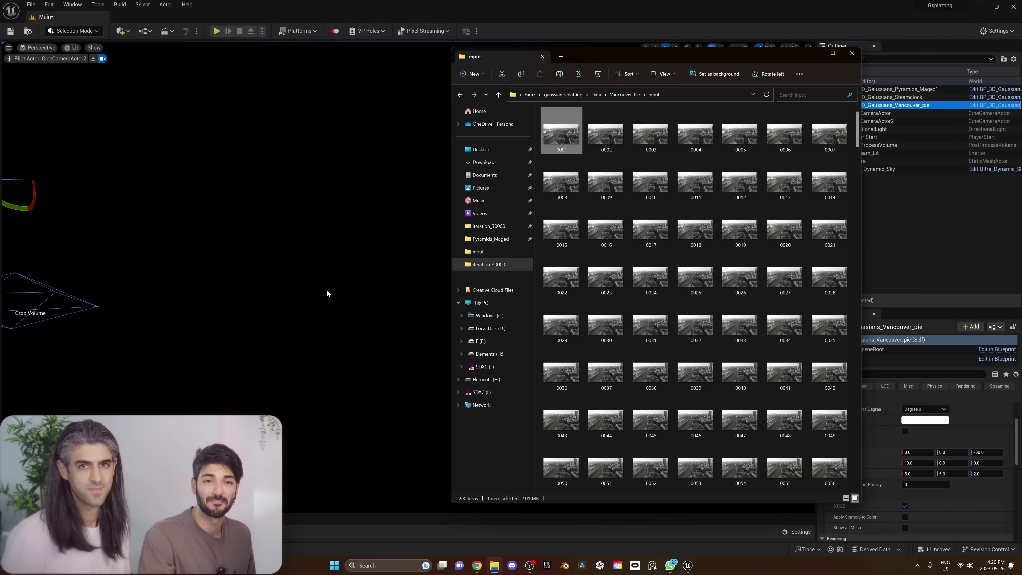
click(327, 289)
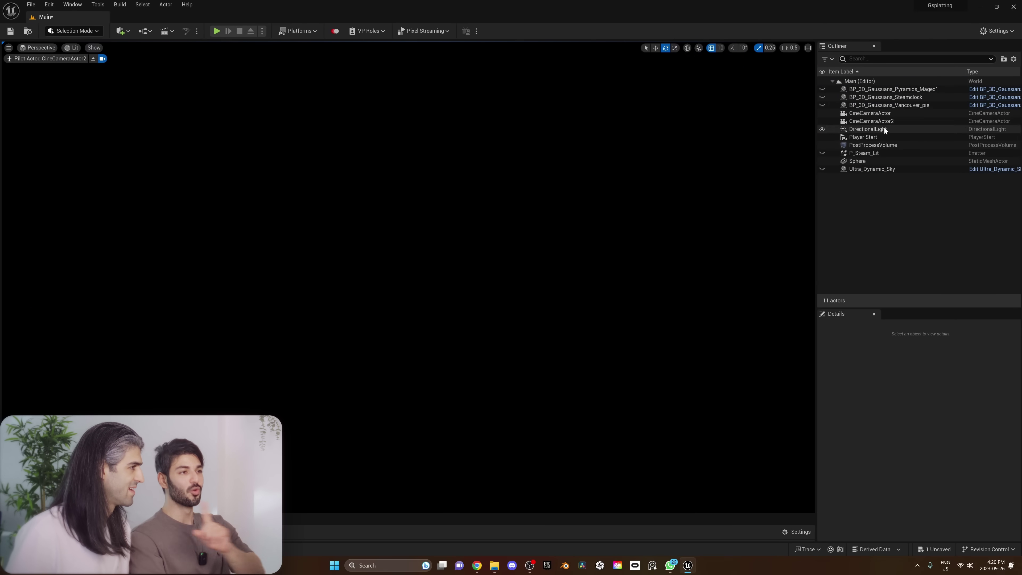
click(823, 105)
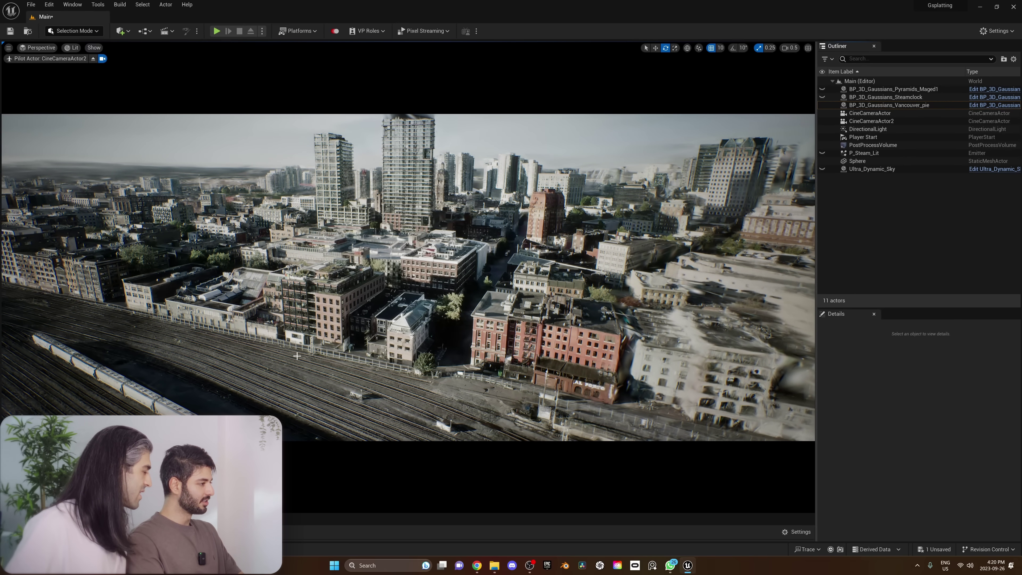
Step: Fly through the Vancouver splat to inspect the Microsoft building up close and the capture's outer areas
key(w)
right_drag(297, 356, 314, 378)
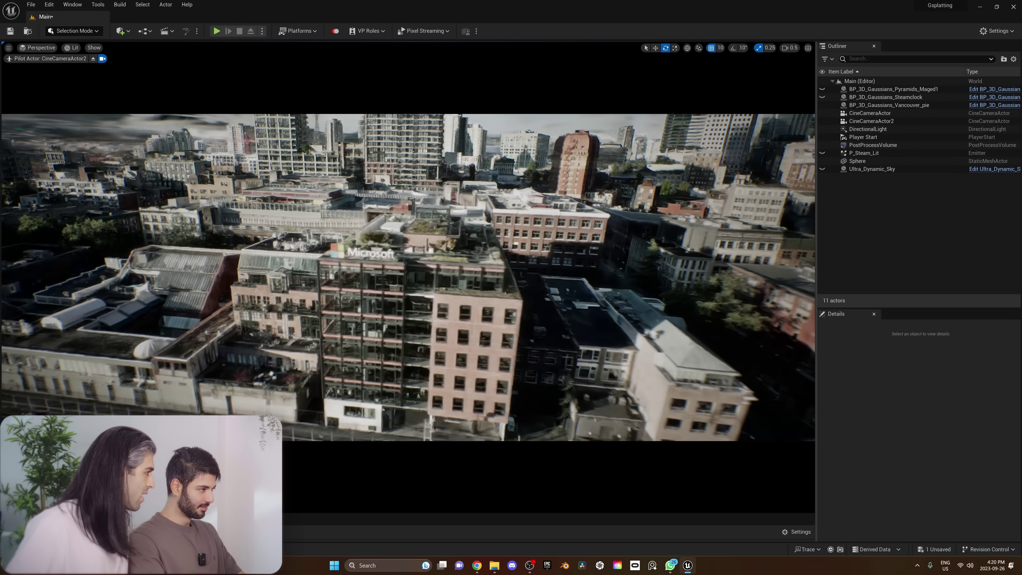
key(w)
key(w)
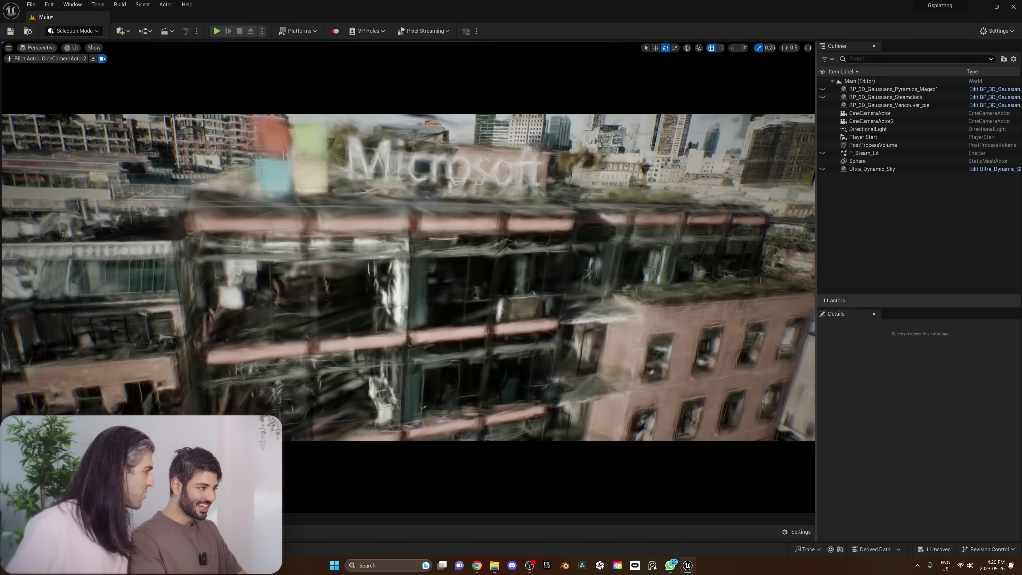
right_drag(297, 345, 297, 345)
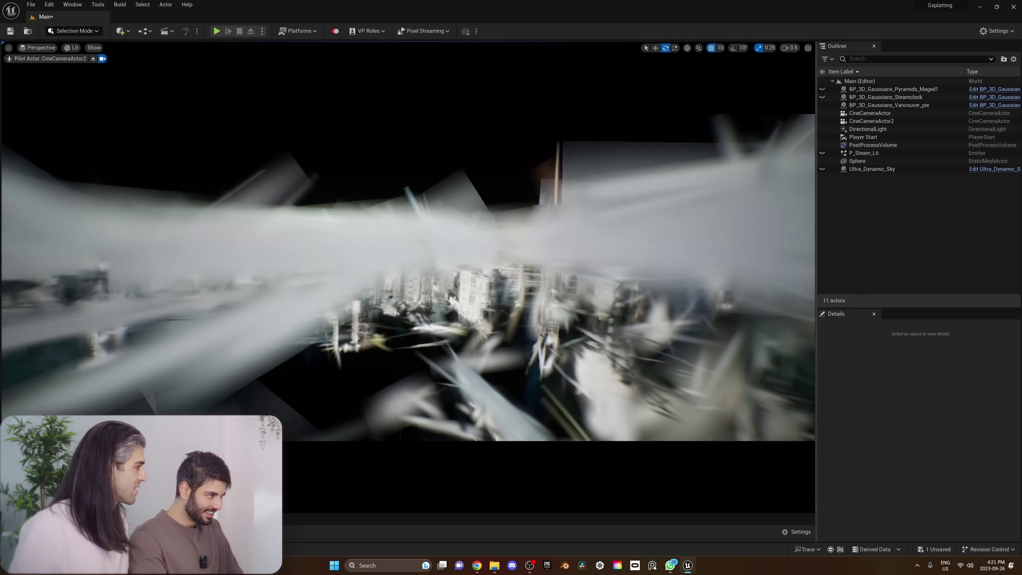
right_drag(408, 277, 267, 277)
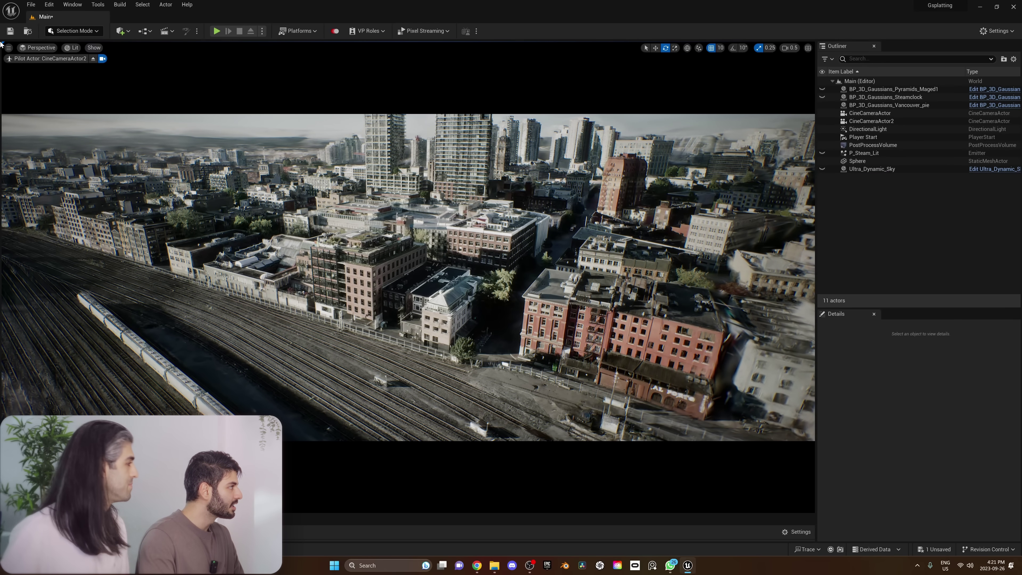
Step: Turn on the viewport's FPS display and look around the Vancouver splat to check its real-time performance
click(8, 48)
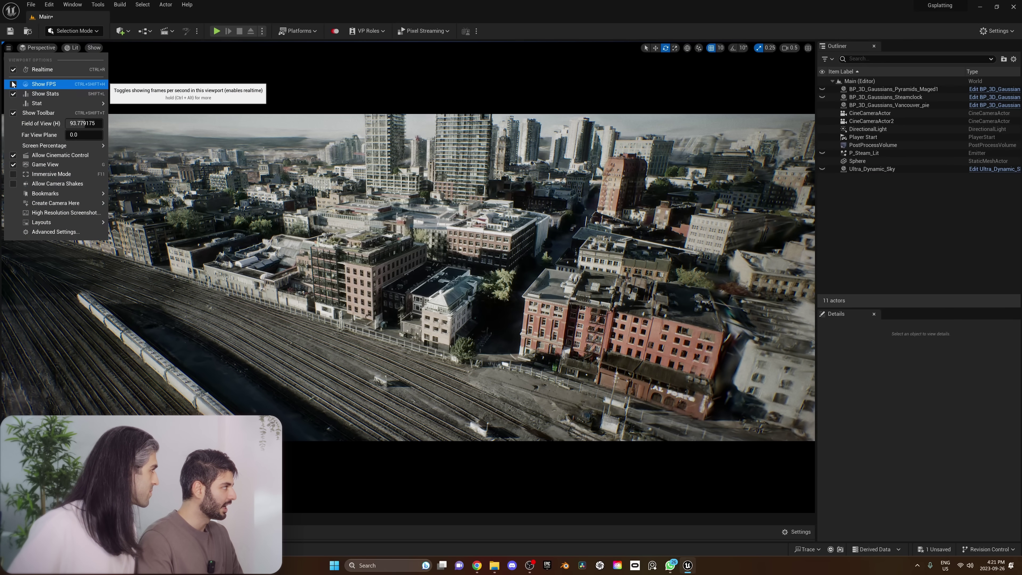
click(34, 86)
click(412, 86)
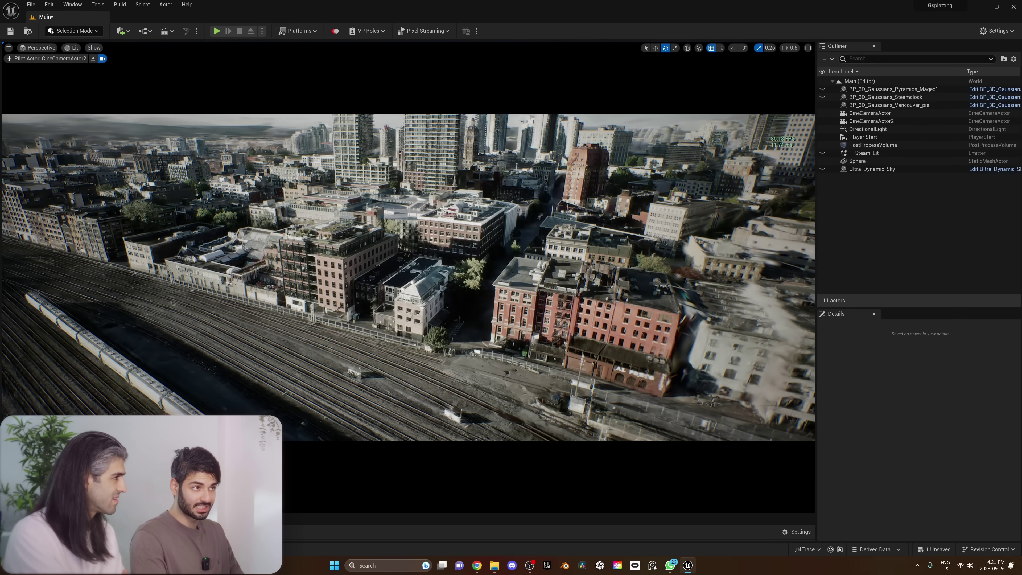
right_drag(443, 209, 419, 183)
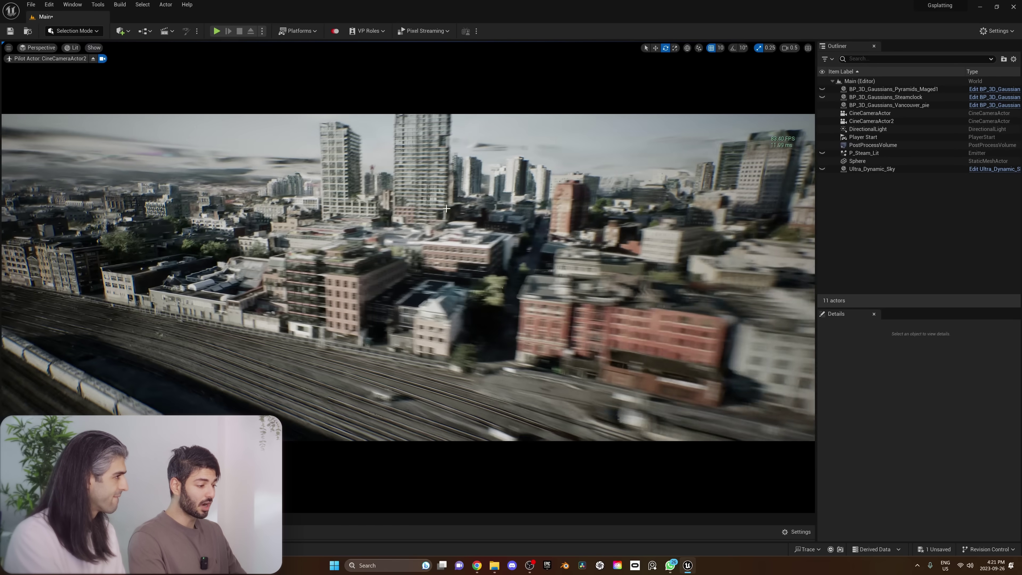
Step: Compare the Vancouver splat with PostProcessVolume hidden and shown, and view the skyline and rail yard at different heights
mouse_move(477, 565)
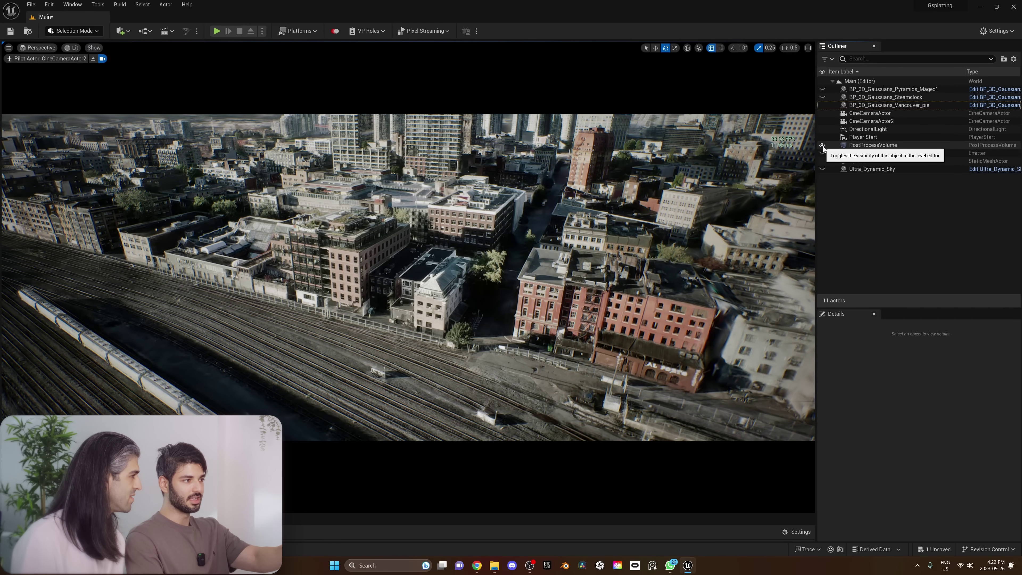
click(823, 147)
click(823, 147)
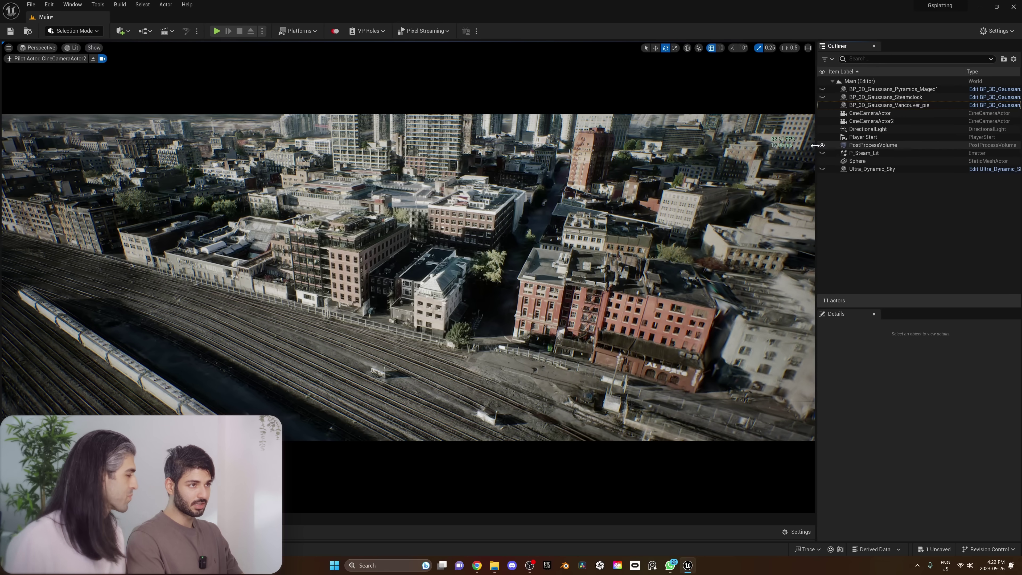
right_drag(789, 153, 775, 121)
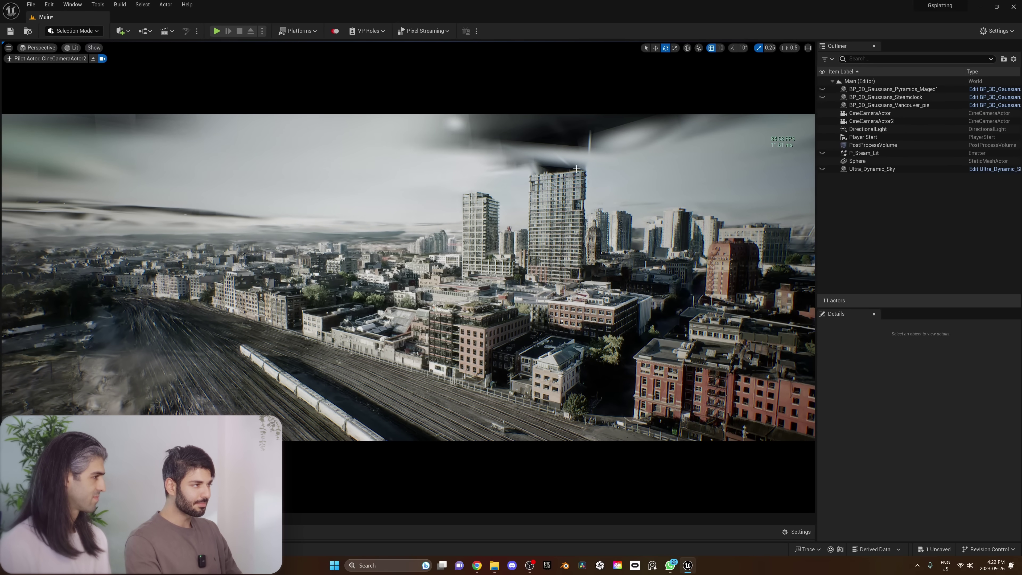
mouse_move(577, 169)
right_down()
mouse_move(587, 167)
mouse_move(580, 175)
mouse_move(567, 160)
mouse_move(571, 225)
mouse_move(568, 201)
right_up()
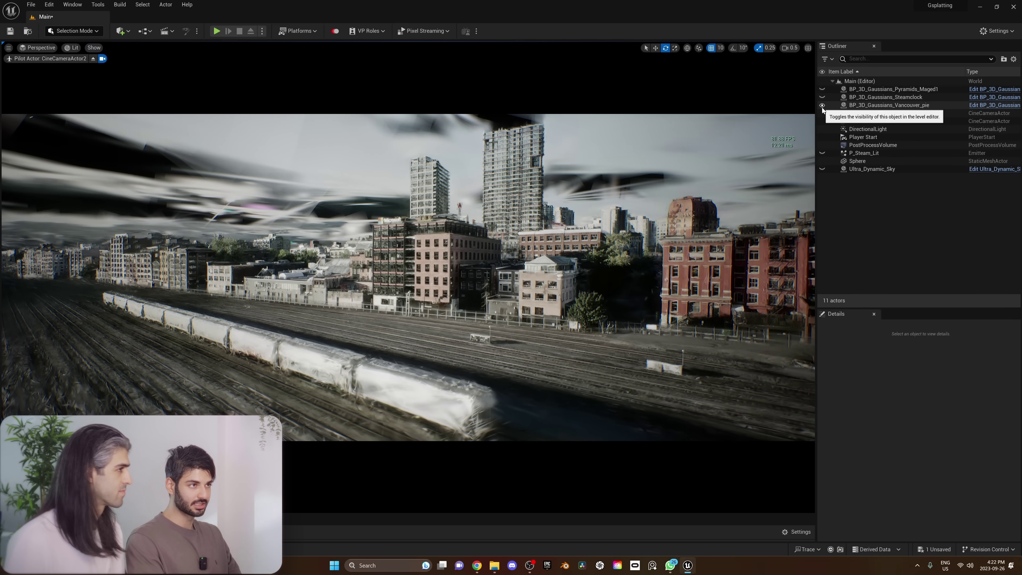
Step: Relight the Vancouver splat by hiding DirectionalLight and showing Ultra_Dynamic_Sky, and inspect the tracks, sky and skyline
click(822, 129)
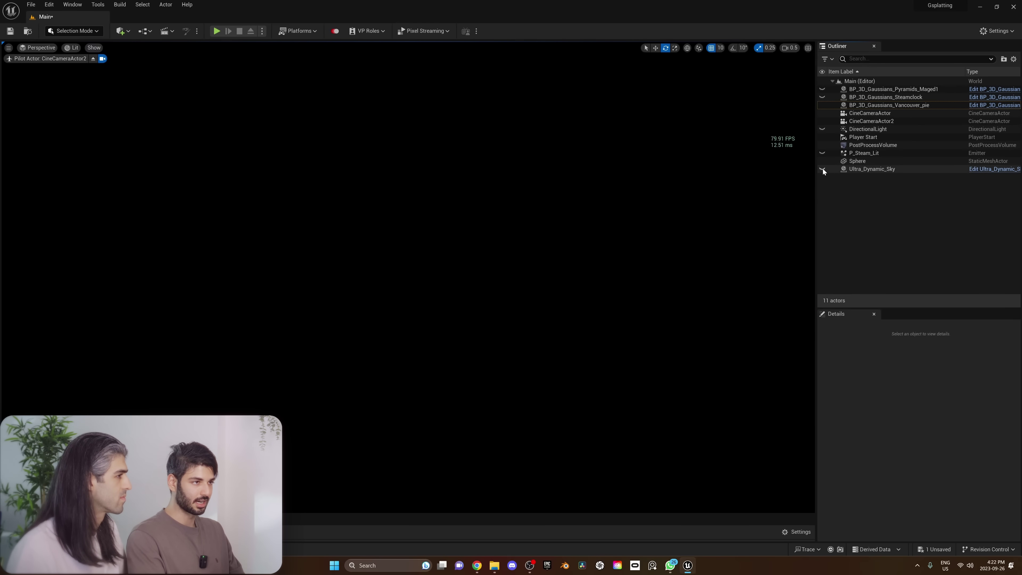
click(822, 169)
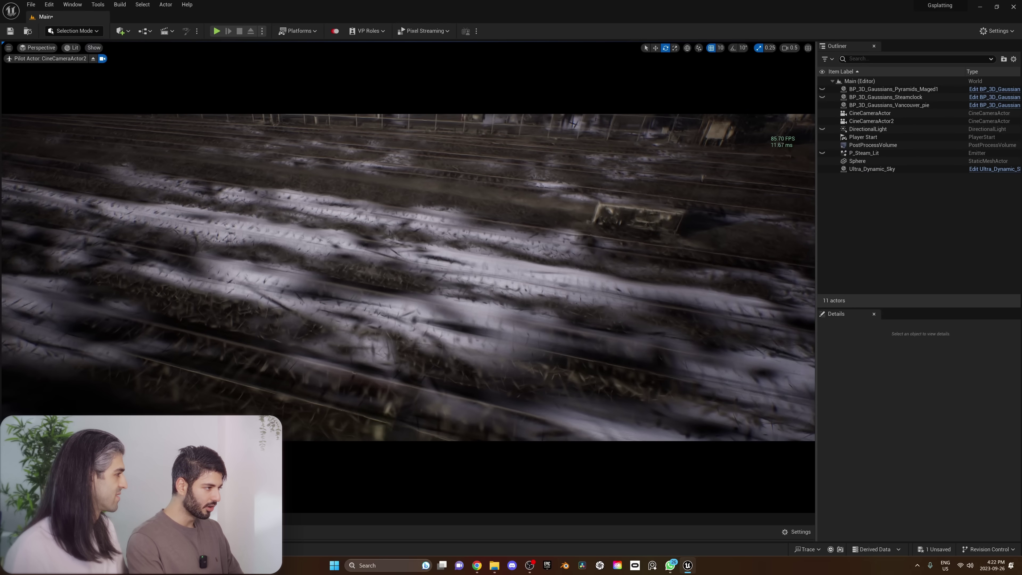
right_drag(490, 222, 459, 163)
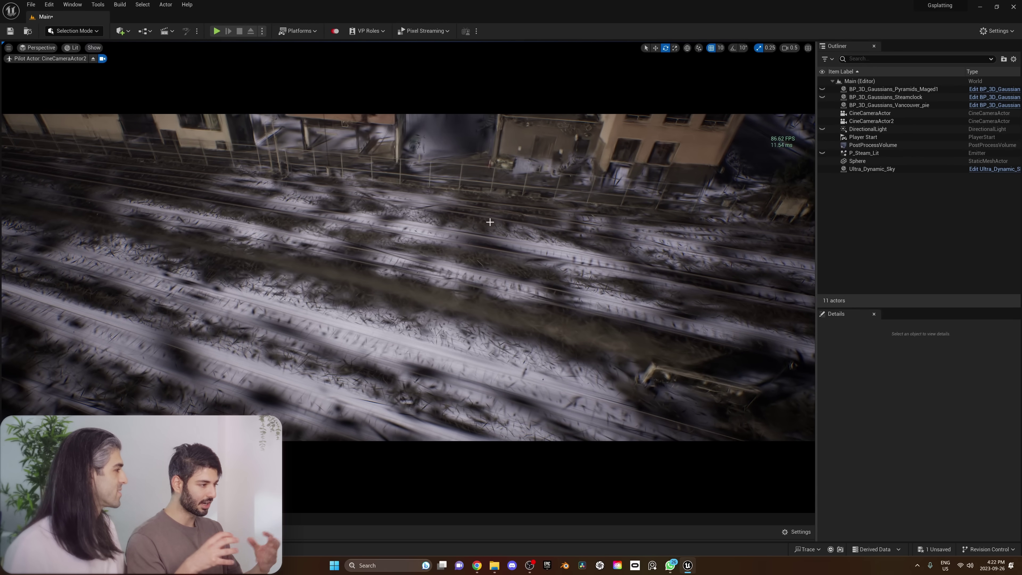
right_drag(476, 282, 476, 188)
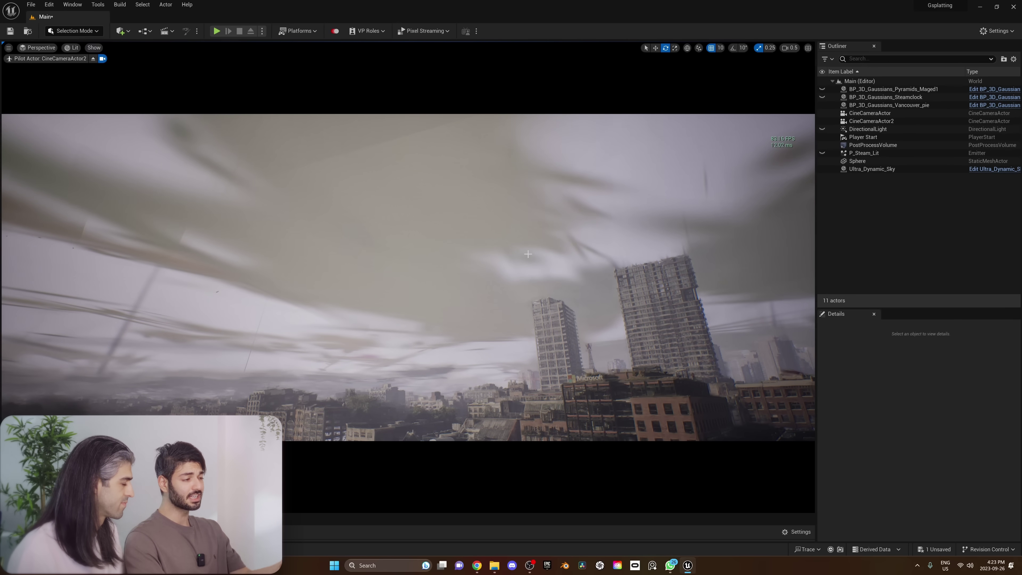
right_drag(527, 254, 571, 246)
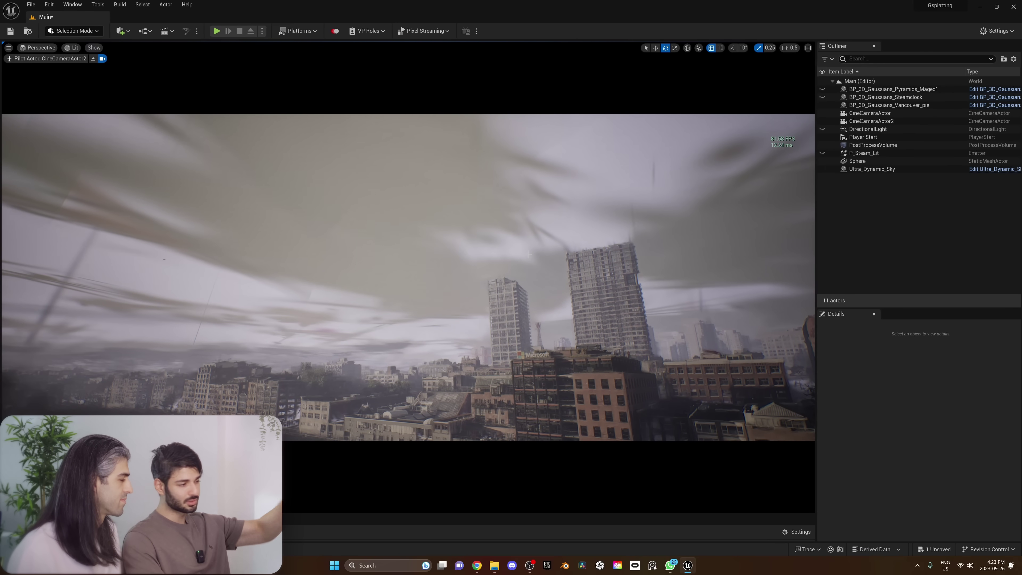
right_drag(528, 254, 531, 218)
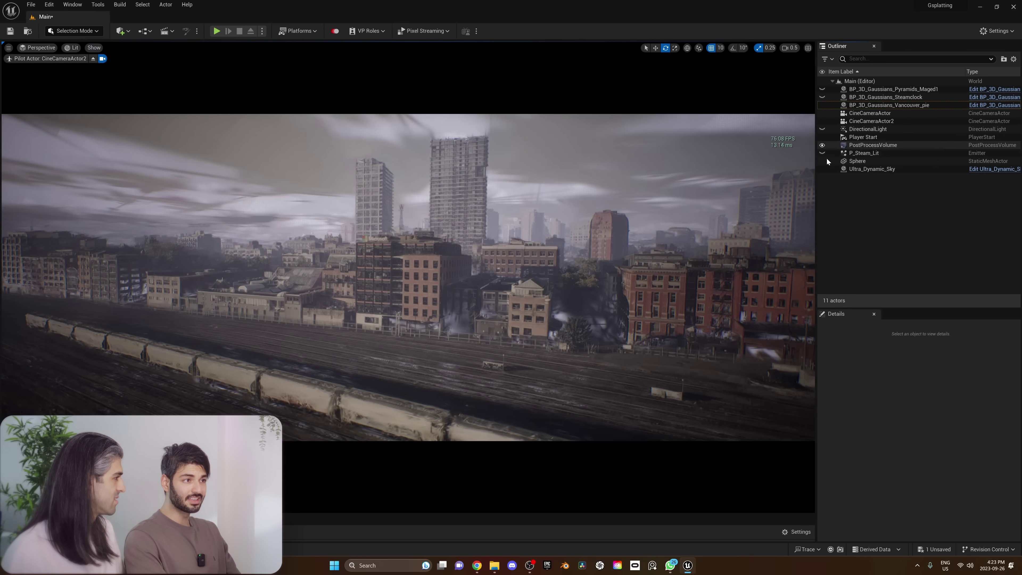
Step: Restore the original lighting by hiding Ultra_Dynamic_Sky and showing DirectionalLight
click(824, 169)
click(822, 129)
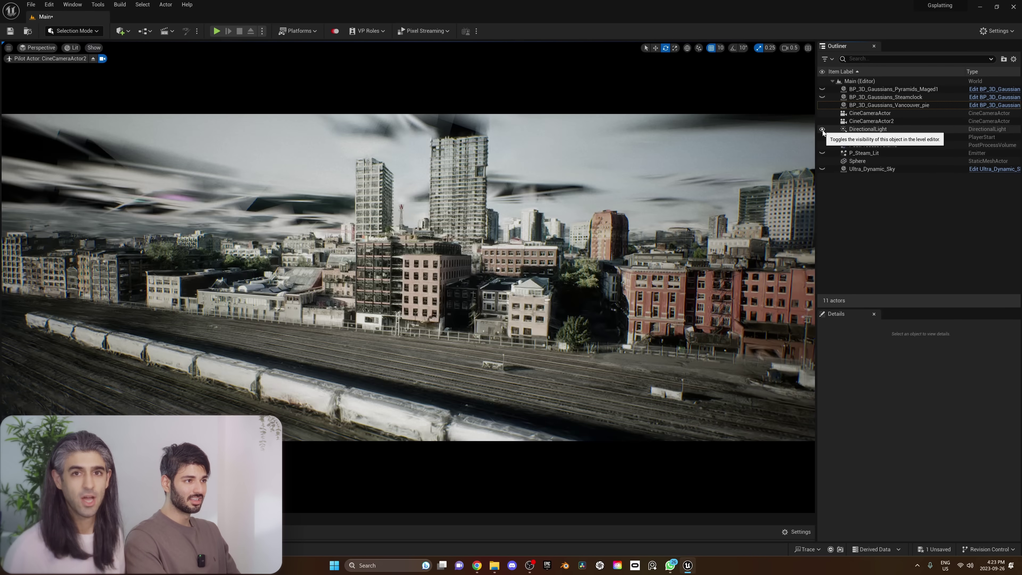